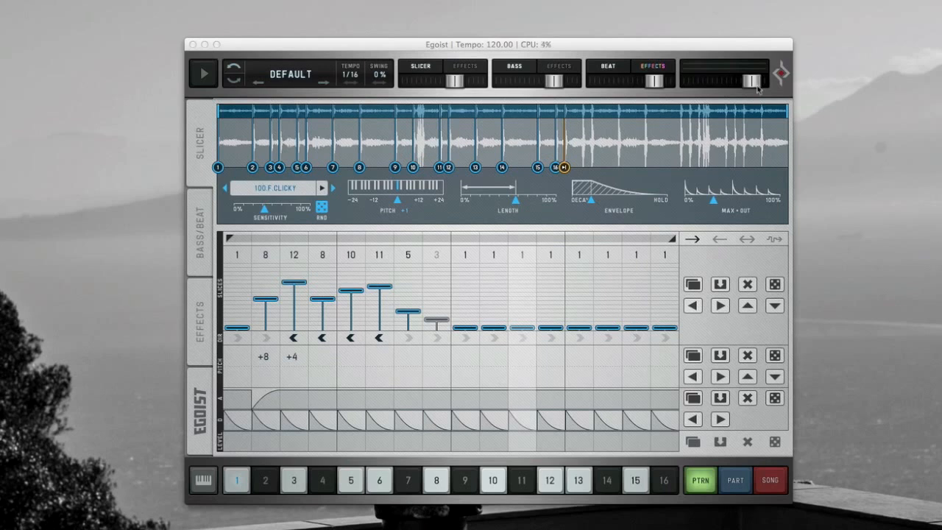
- Tour the Slicer, Bass/Beat, Effects and Egoist pages of the loaded pattern while playing it
drag(689, 46, 697, 39)
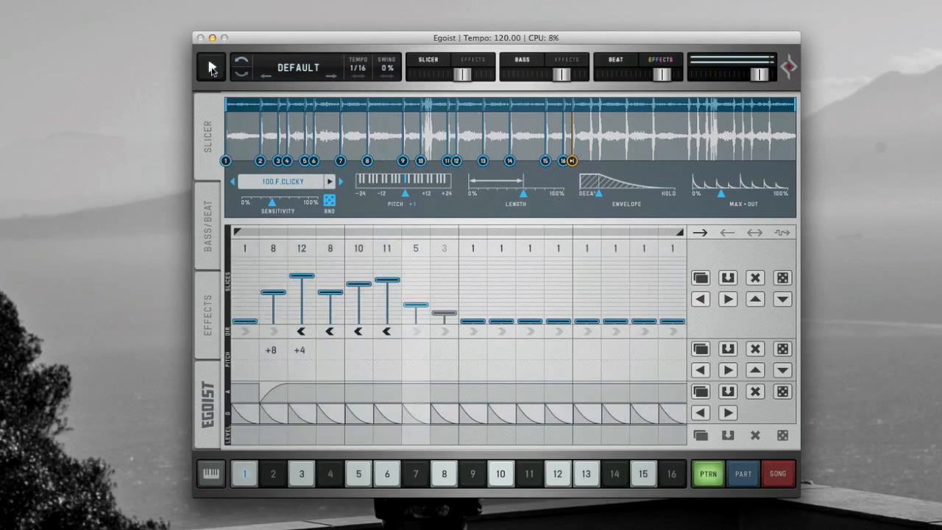
click(212, 265)
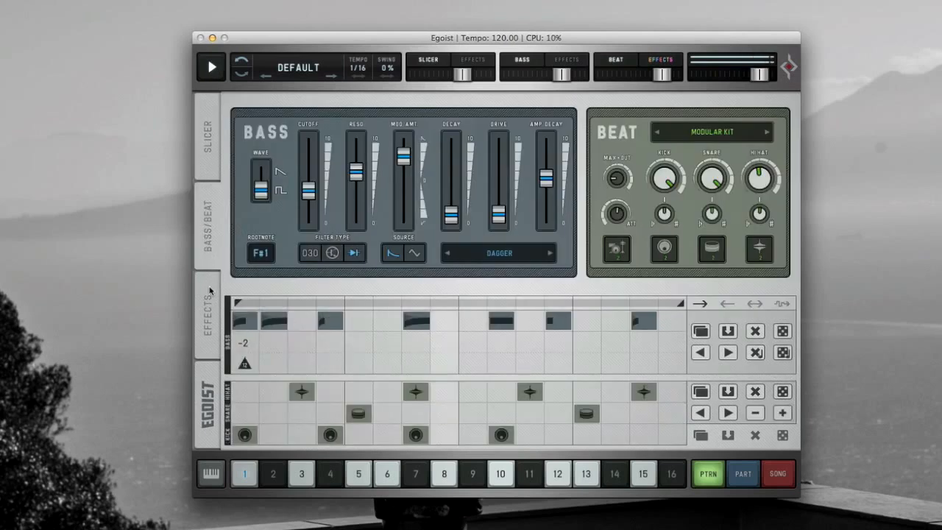
click(211, 315)
click(210, 397)
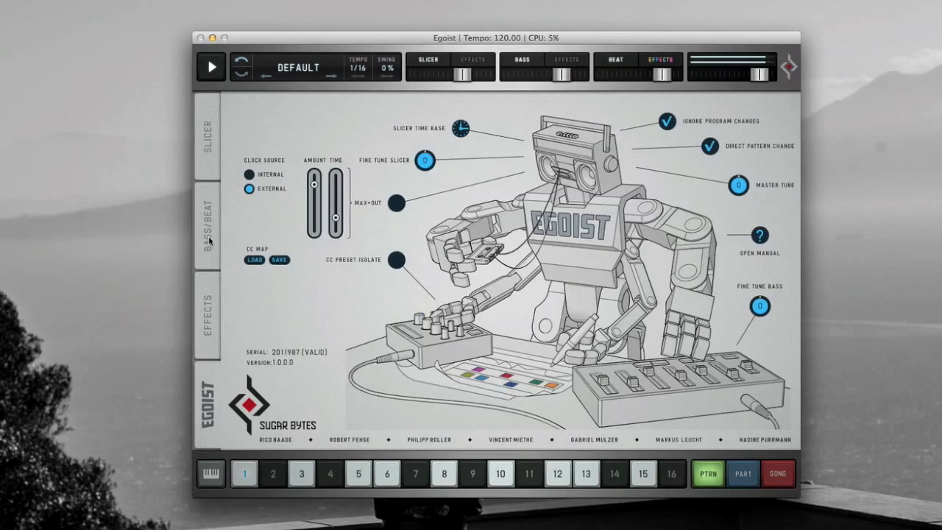
click(211, 239)
click(212, 67)
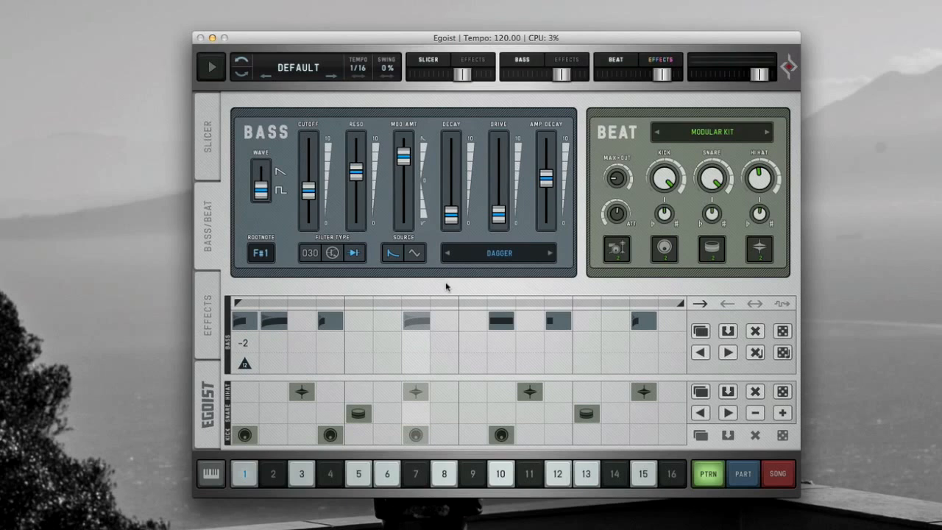
click(212, 165)
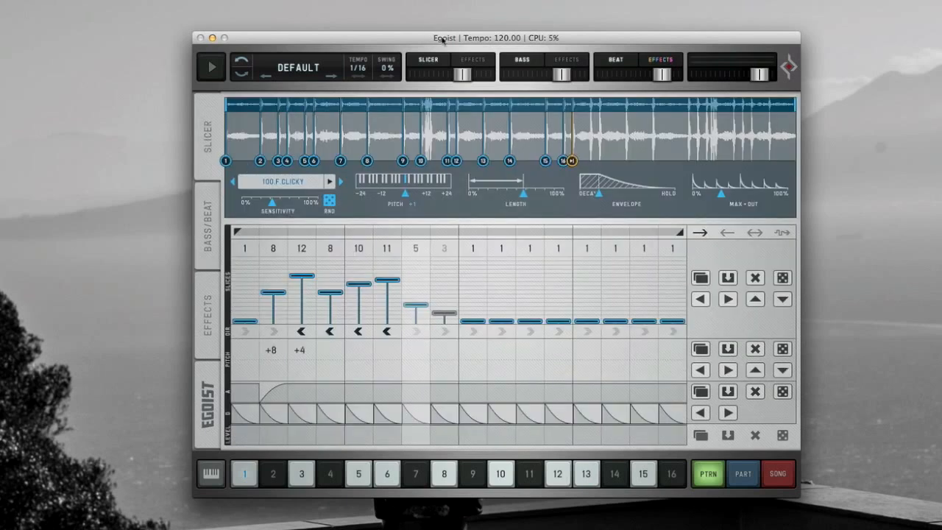
- Load the empty DEFAULT preset from the preset menu to start a fresh pattern
drag(445, 41, 443, 50)
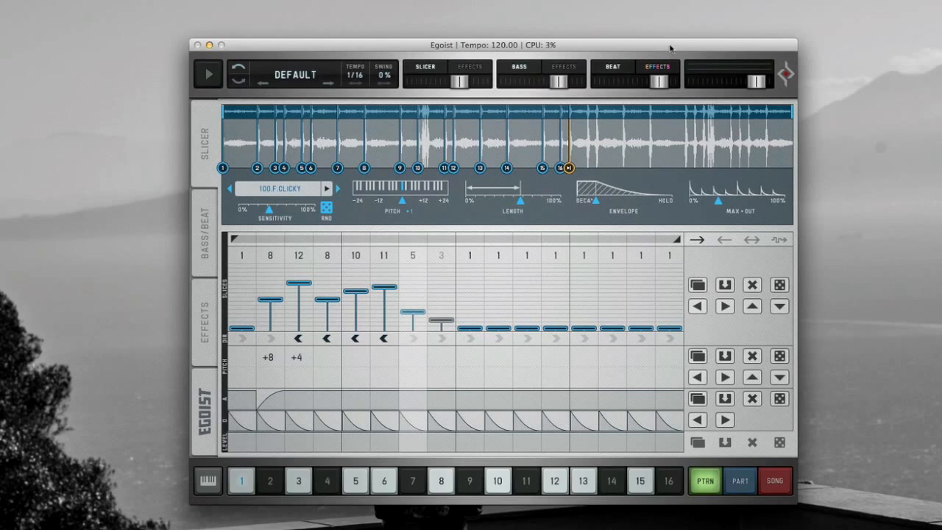
drag(669, 48, 677, 46)
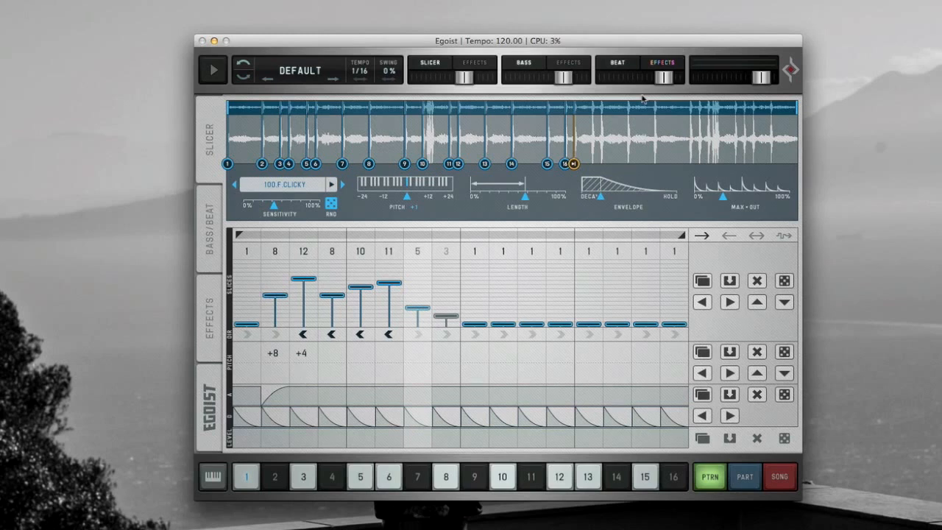
click(289, 70)
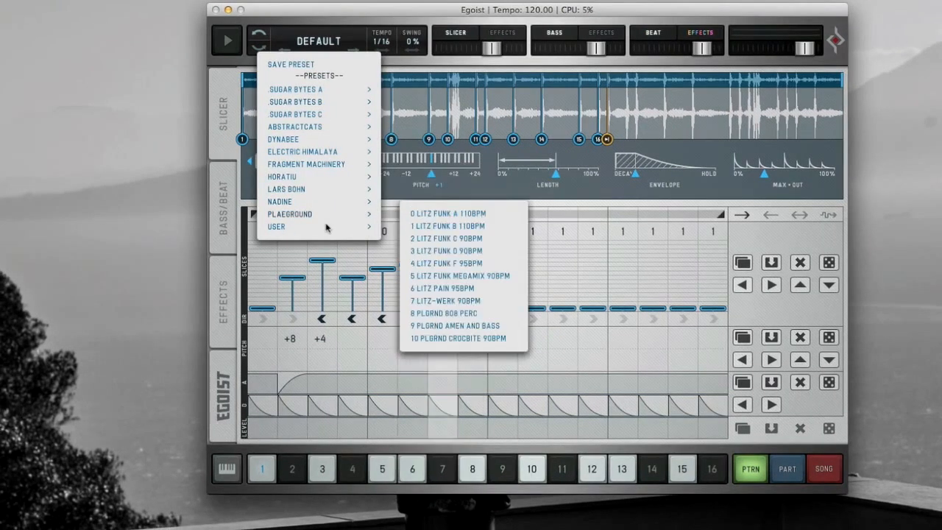
click(417, 247)
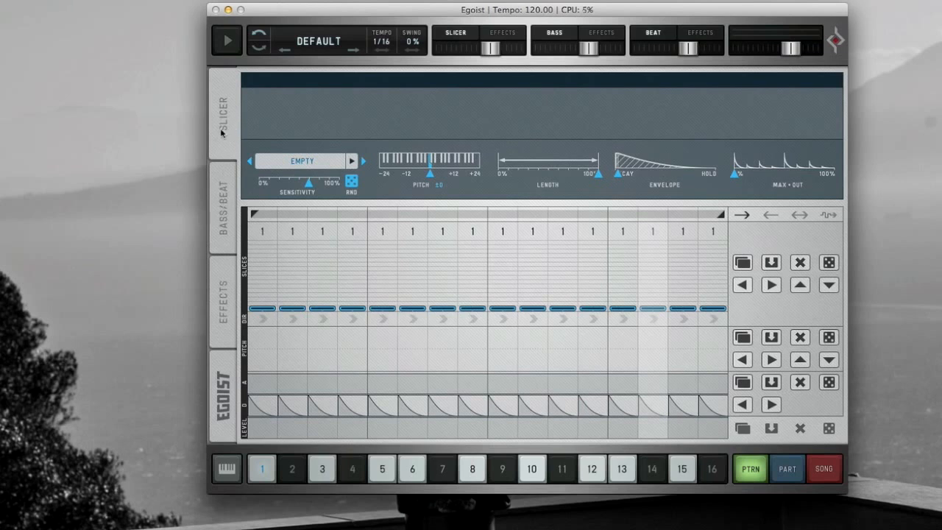
- Check the empty Bass/Beat and Effects pages, then return to the Slicer page
click(228, 221)
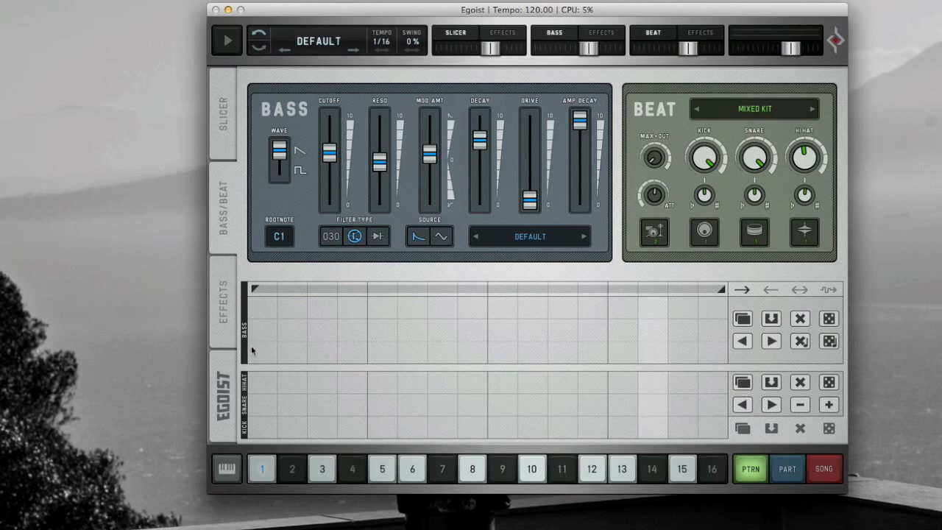
click(219, 317)
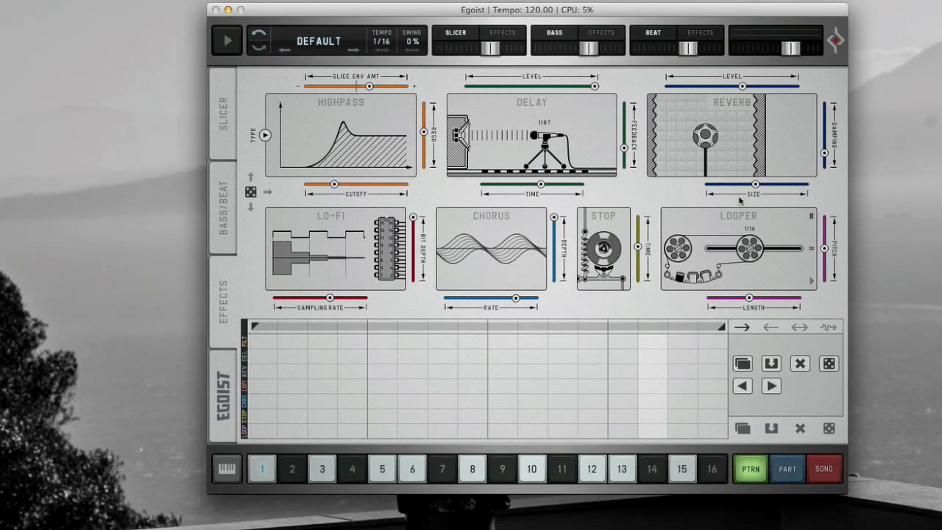
click(224, 127)
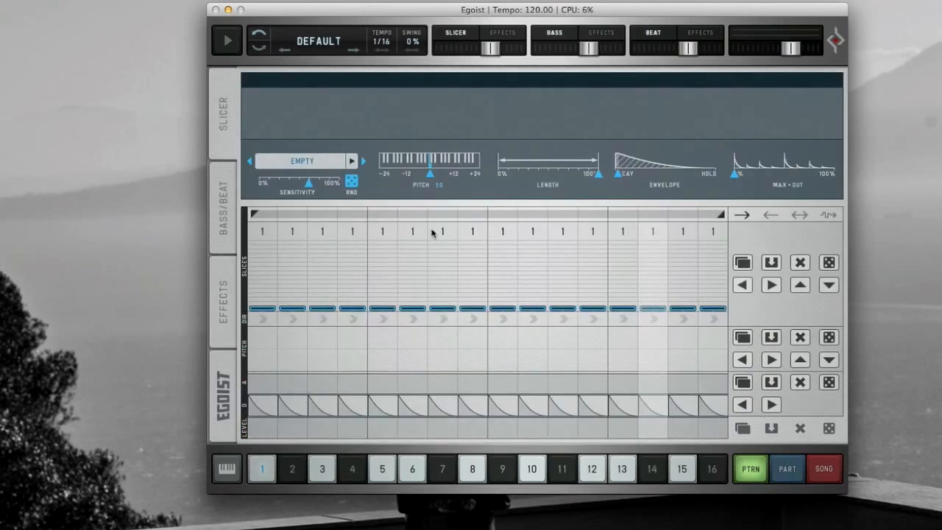
- Load the guitar sample 0 120 ACCOUST into the slicer from the sample browser
click(302, 163)
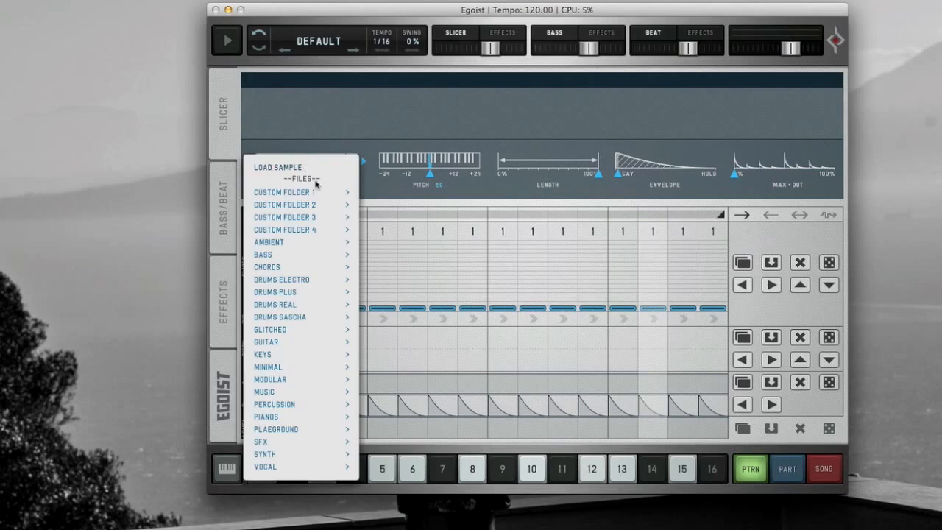
mouse_move(317, 195)
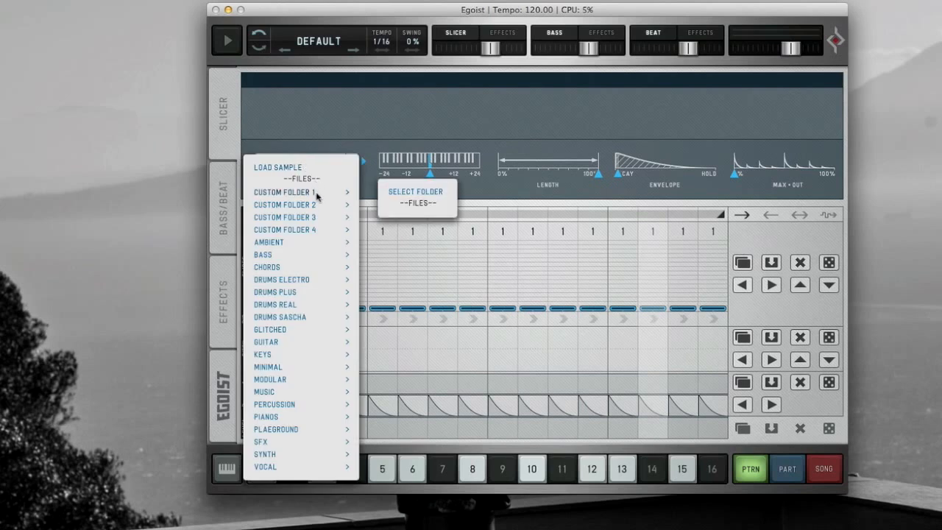
mouse_move(286, 262)
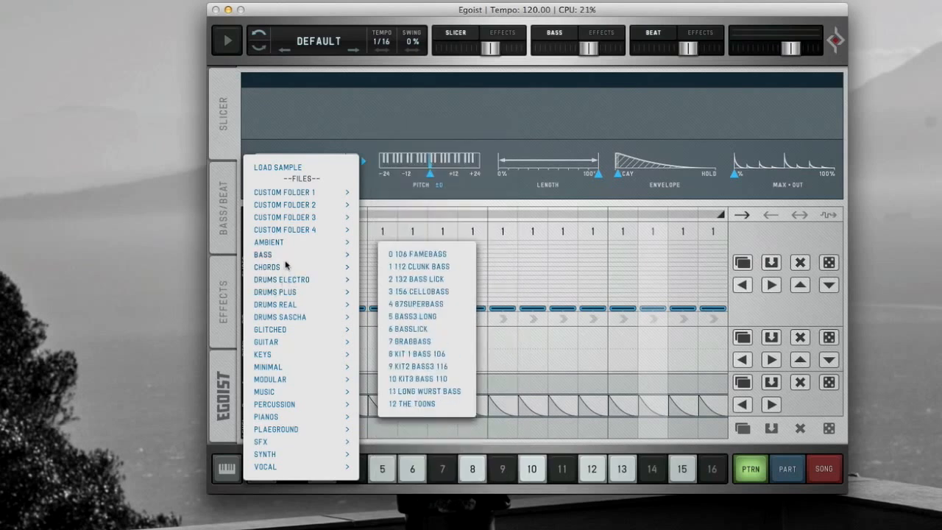
mouse_move(286, 343)
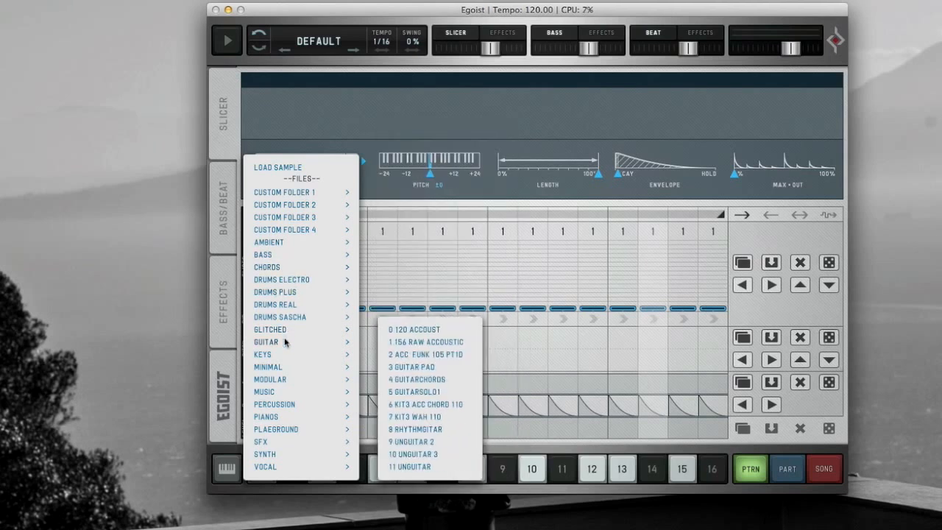
click(416, 331)
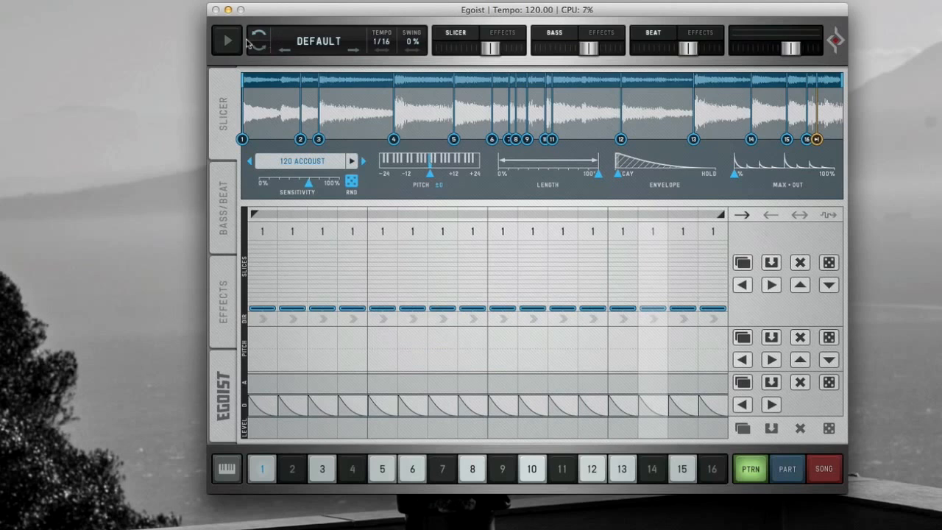
- Play the pattern and audition individual slices of the guitar sample
click(229, 41)
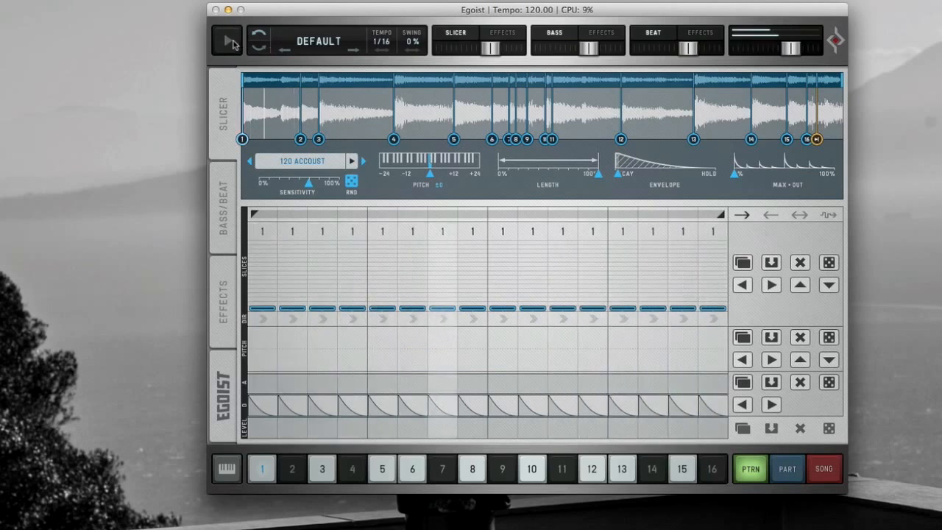
click(230, 42)
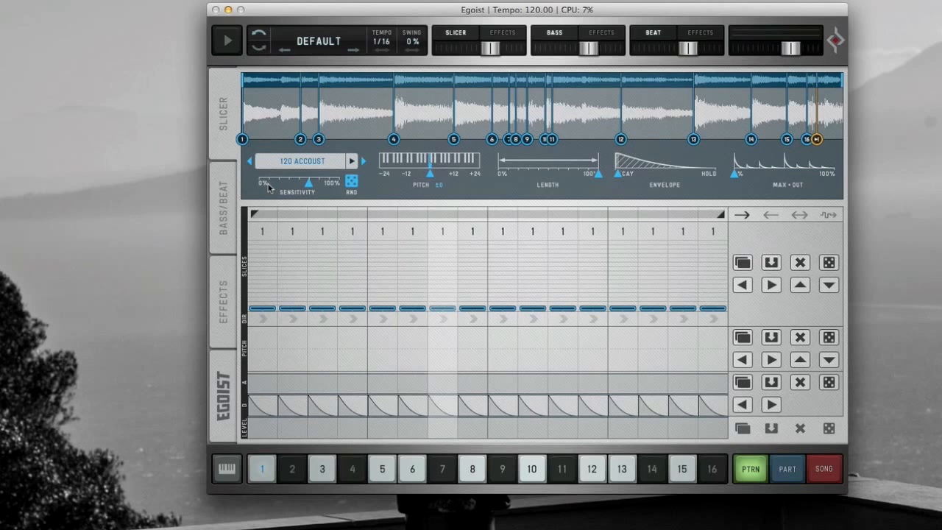
click(231, 472)
click(260, 475)
click(301, 475)
click(325, 475)
click(380, 476)
click(226, 469)
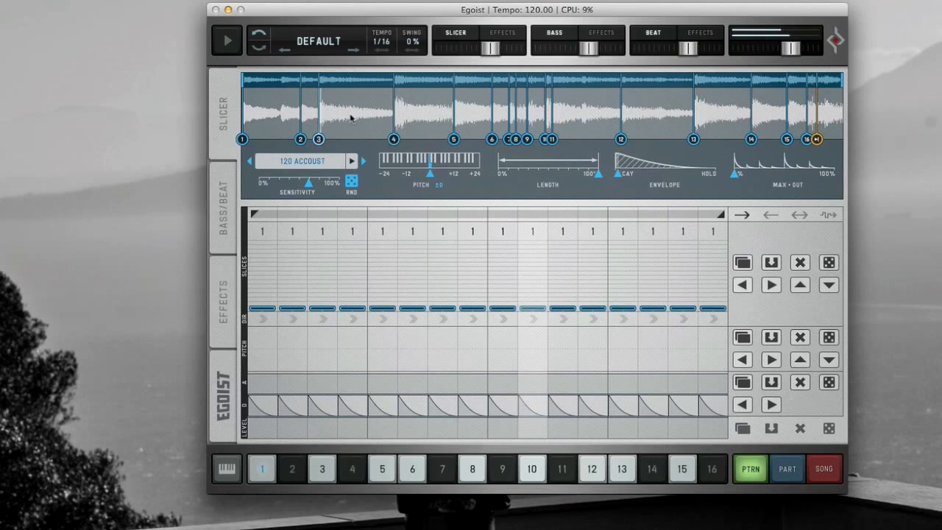
click(489, 117)
click(581, 113)
click(631, 113)
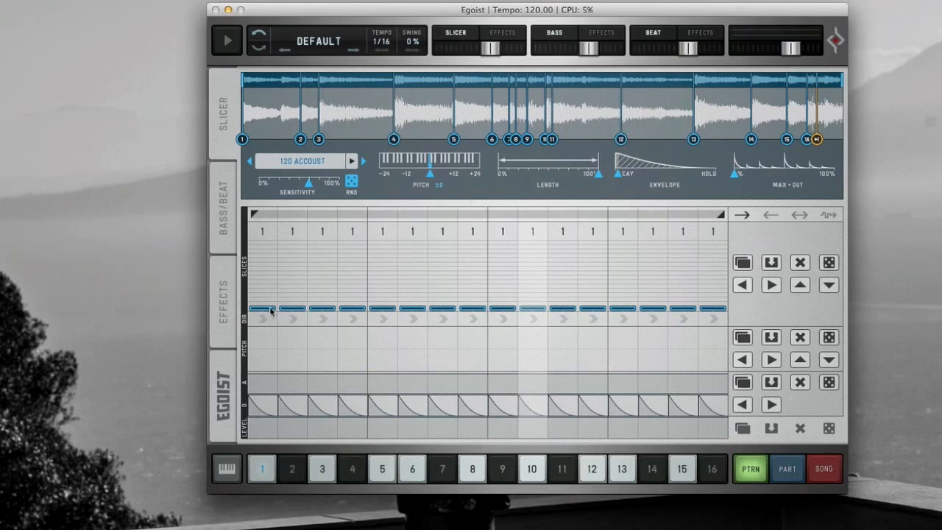
- Draw slices 5 and 9 on steps 2 and 3 and switch off step 4
mouse_move(290, 309)
mouse_down()
mouse_move(293, 289)
mouse_move(331, 292)
mouse_move(331, 276)
mouse_up()
click(356, 234)
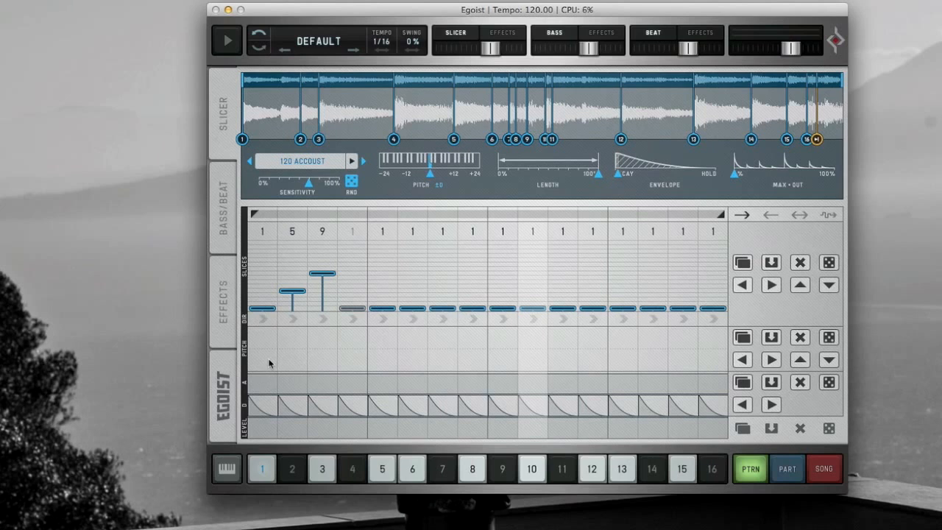
- Set steps 6, 7 and 9 to slices 10, 8 and 8
mouse_move(267, 350)
mouse_down()
mouse_move(275, 307)
mouse_move(276, 340)
mouse_up()
mouse_move(735, 176)
mouse_down()
mouse_move(749, 178)
mouse_move(735, 176)
mouse_up()
drag(411, 308, 415, 269)
drag(442, 308, 451, 279)
drag(505, 308, 506, 278)
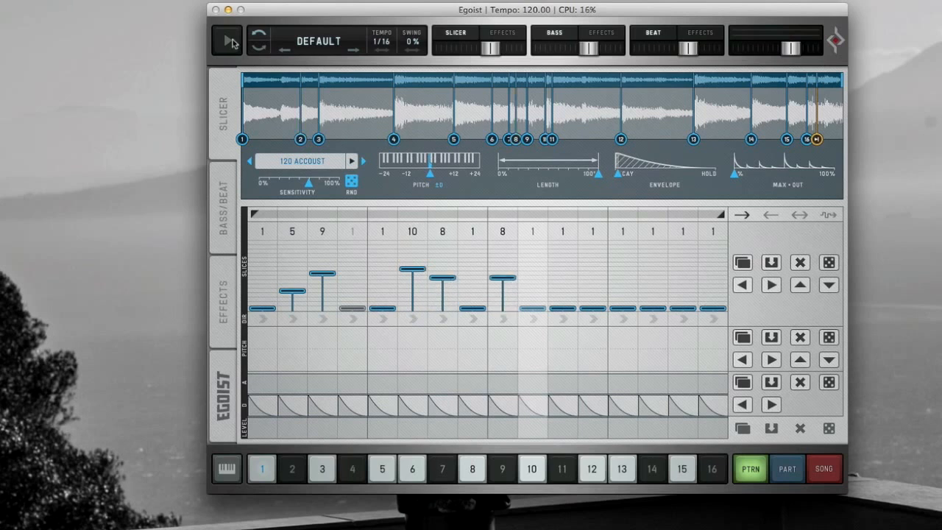
- Start playback and set steps 12 and 14 to slices 10 and 9
click(229, 41)
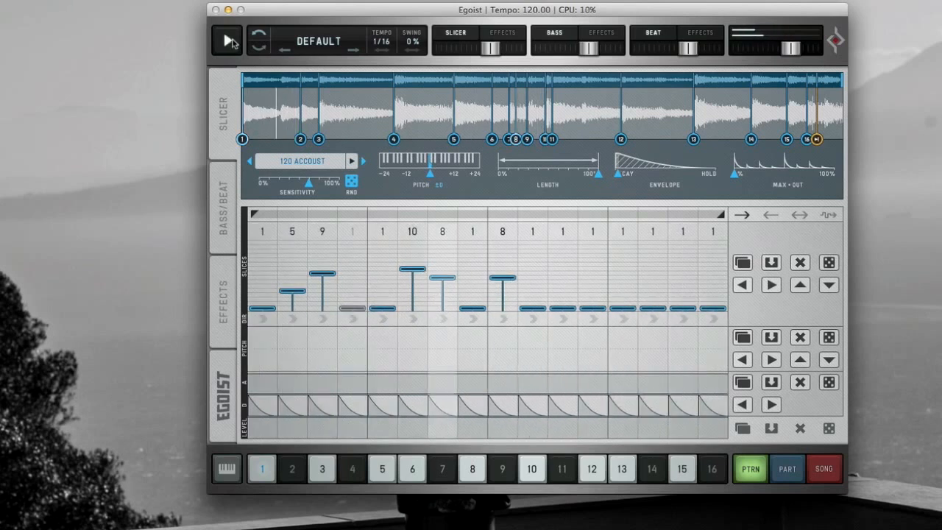
drag(592, 308, 592, 270)
drag(653, 308, 653, 274)
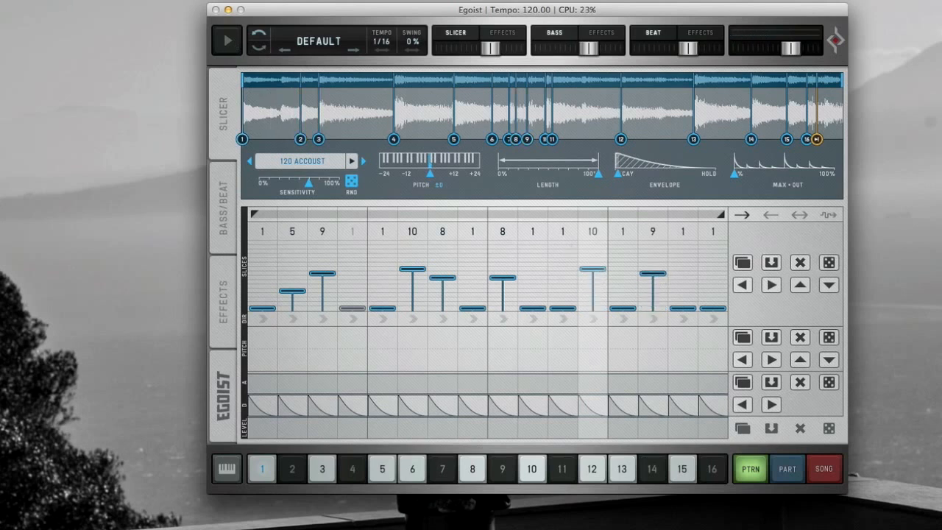
- Set the tempo to 70 BPM and play the pattern back
key(super+t)
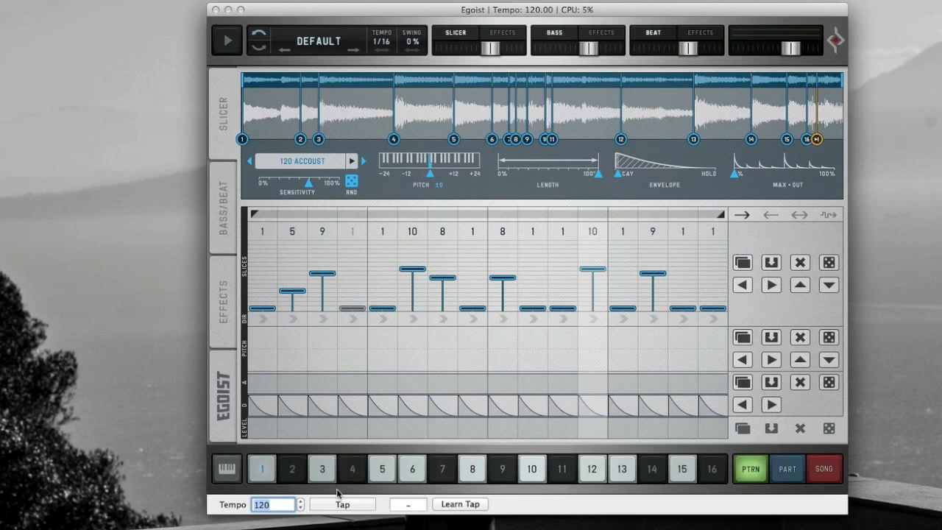
text(70)
key(Return)
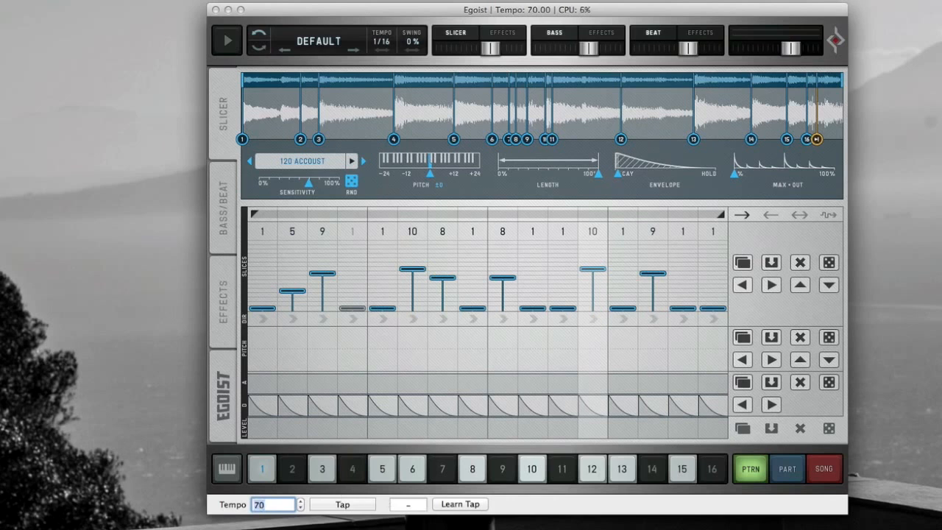
click(226, 40)
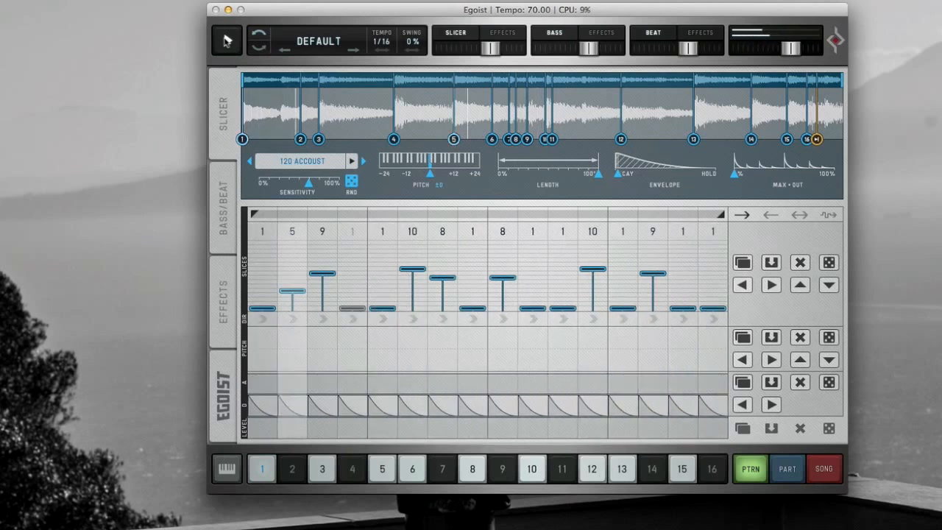
click(226, 41)
- Load the sample file 100_F_CLICKY.wav from the SYNTH LEAD LOOPS folder into the slicer
click(315, 42)
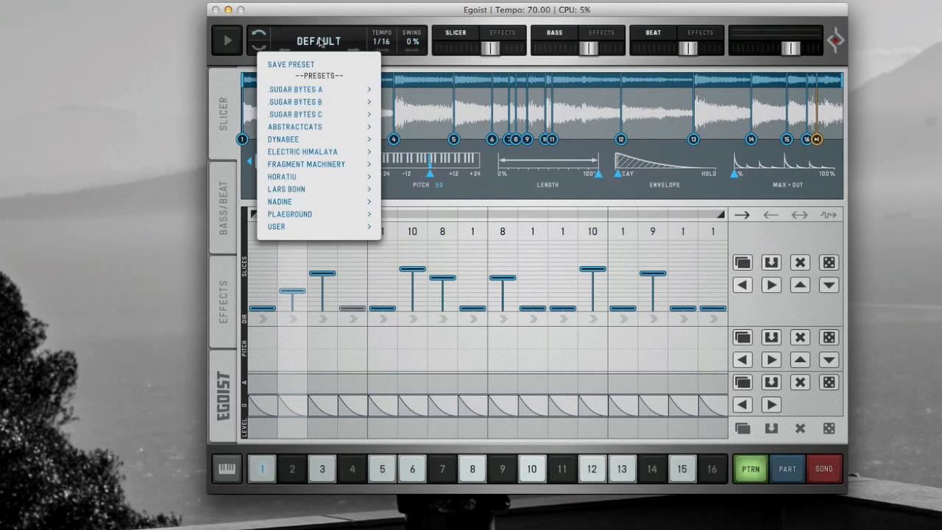
mouse_move(329, 231)
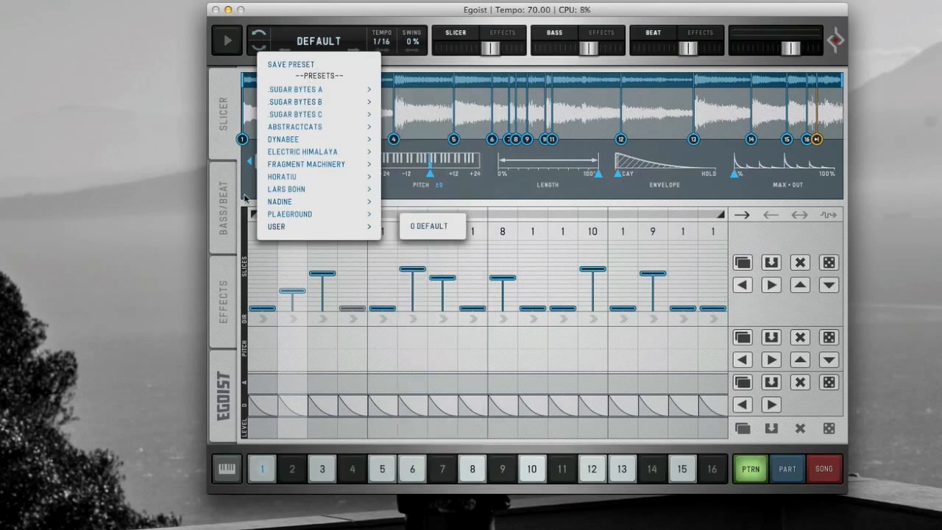
click(302, 174)
click(315, 169)
click(294, 169)
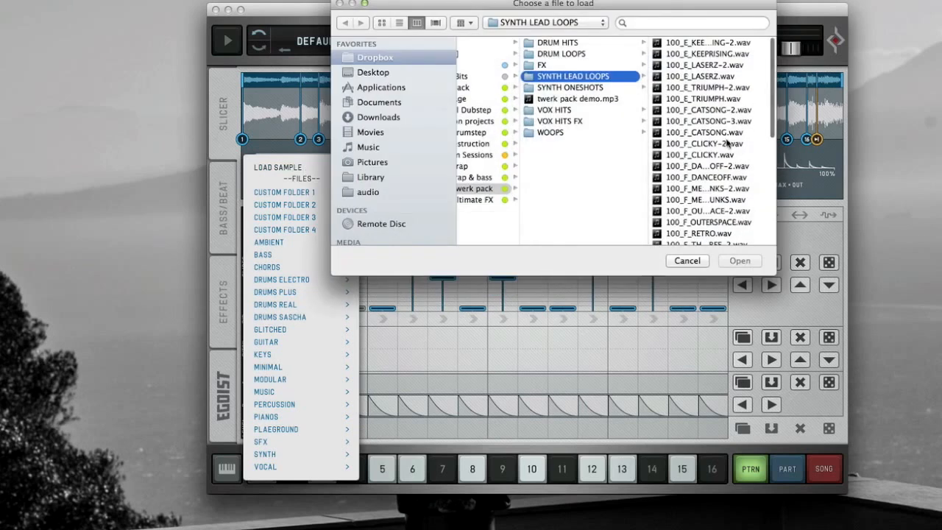
double_click(725, 155)
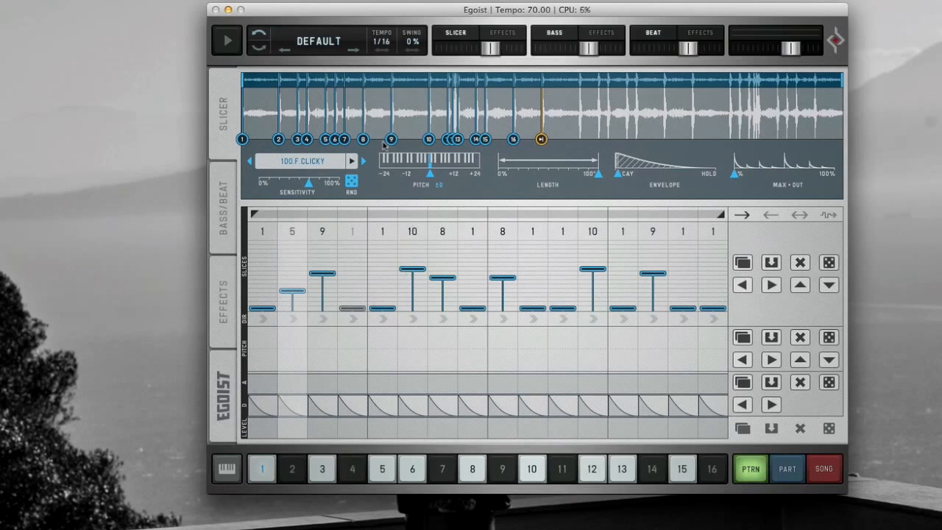
- Play the pattern with the new sample, then open the Bass/Beat page
click(227, 42)
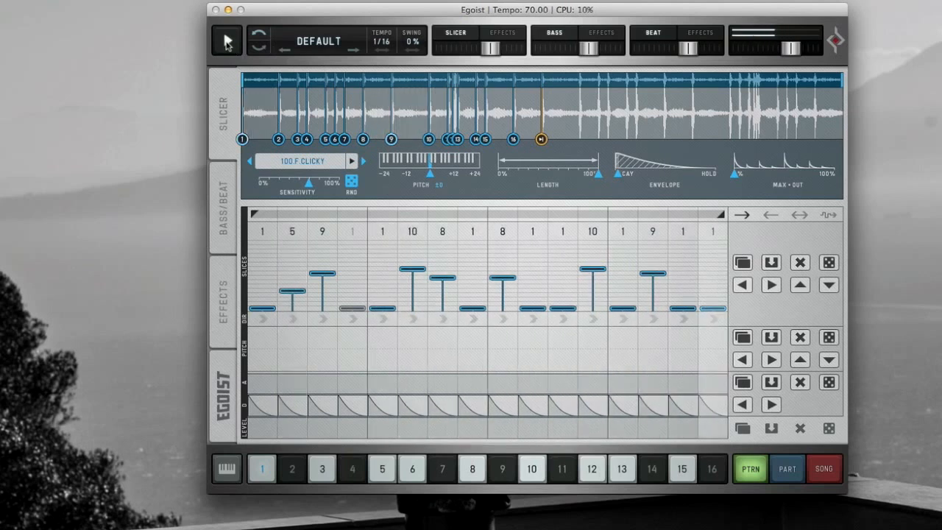
click(226, 42)
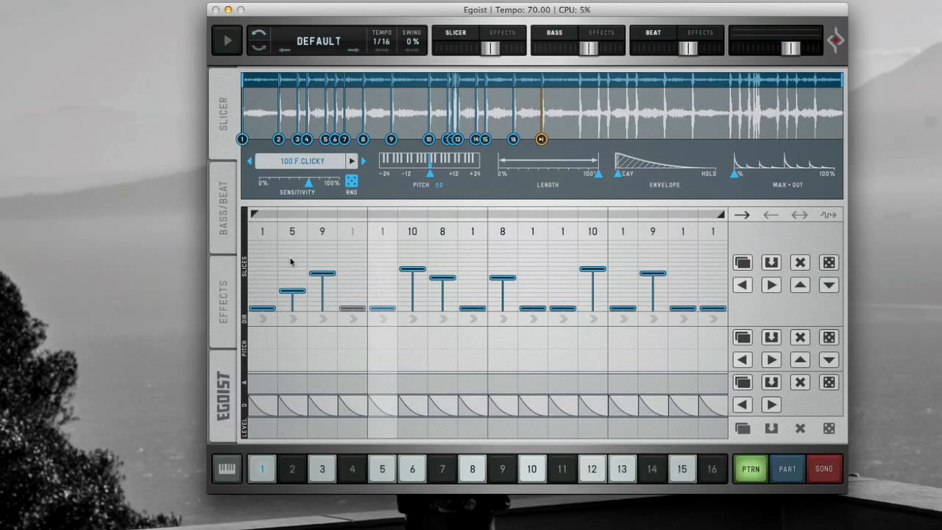
click(231, 229)
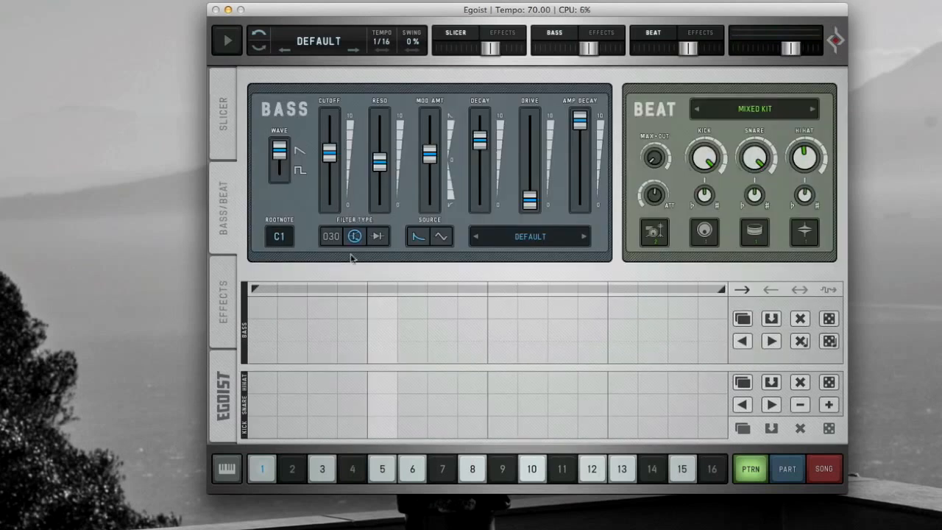
- Set the bass root note to F#1 and enter bass notes on steps 1, 3, 7, 11 and 14
drag(279, 238, 293, 227)
click(269, 314)
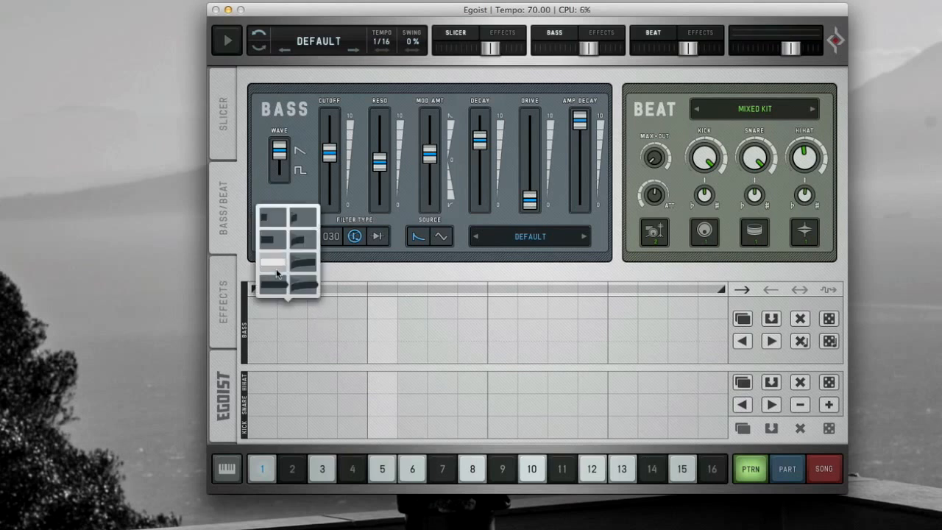
click(275, 270)
click(332, 303)
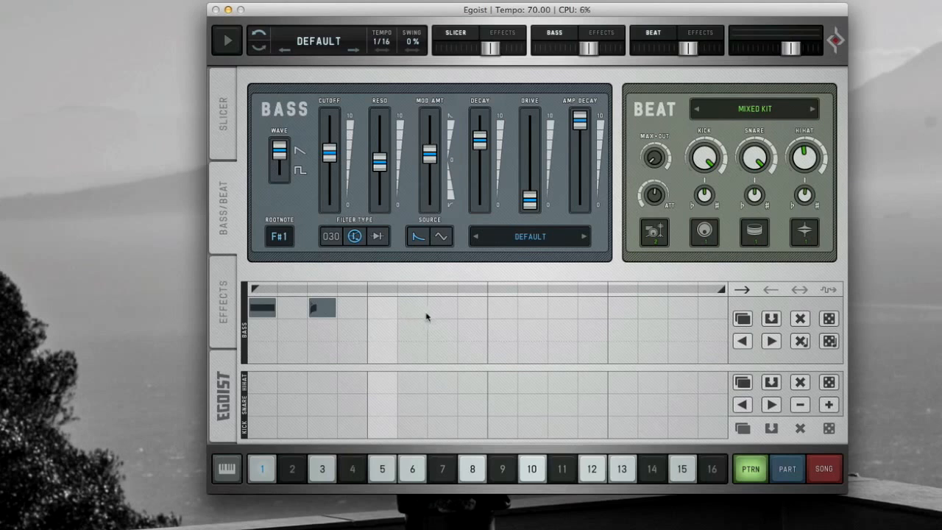
click(560, 315)
click(652, 308)
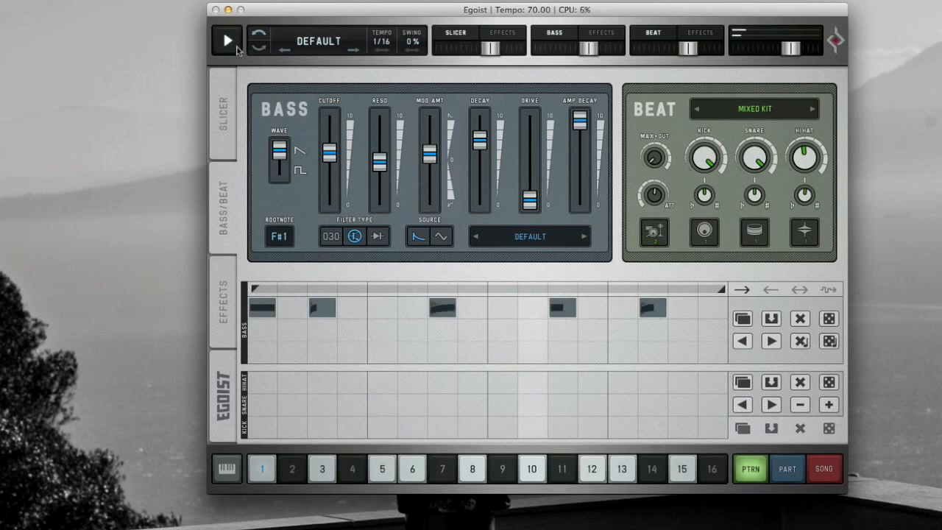
- Lower the bass root note to F1 and play the pattern back
drag(286, 237, 285, 241)
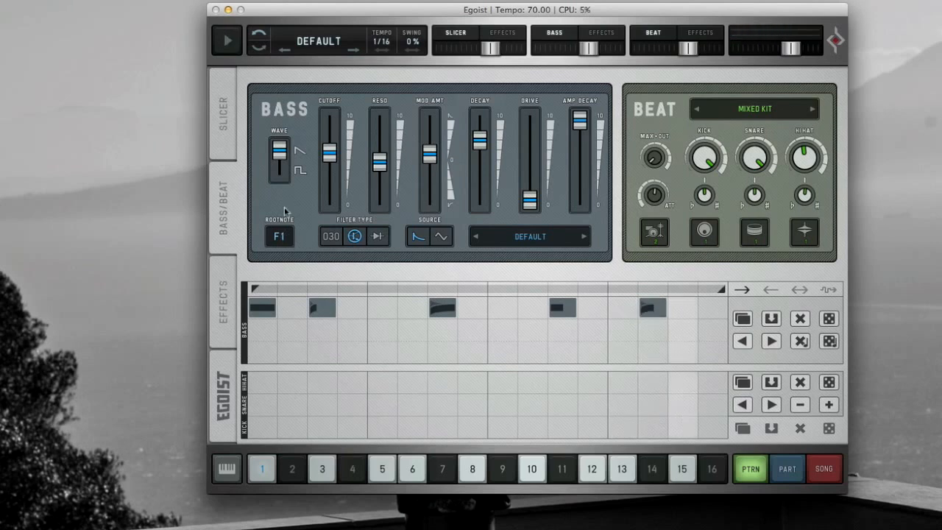
click(223, 40)
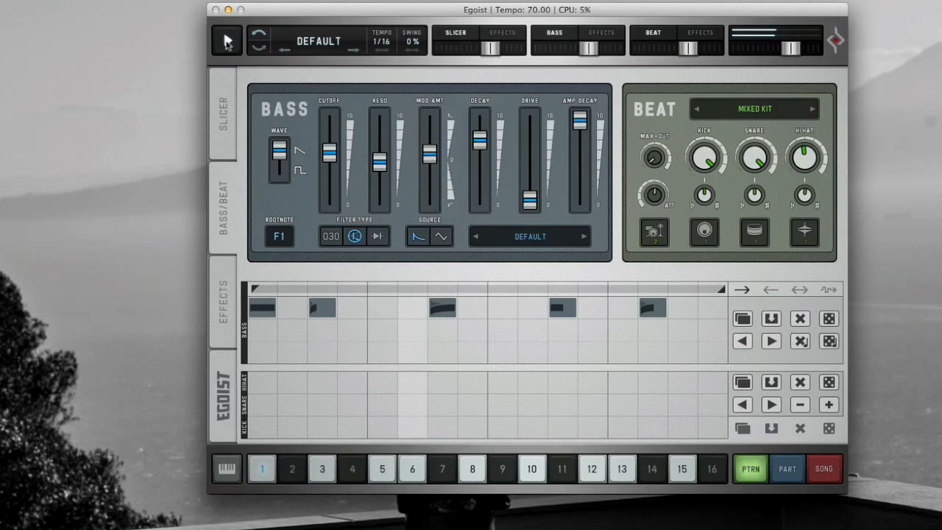
click(227, 42)
- Program kicks on steps 1, 4 and 9 and snares on steps 5 and 13
click(263, 429)
click(352, 429)
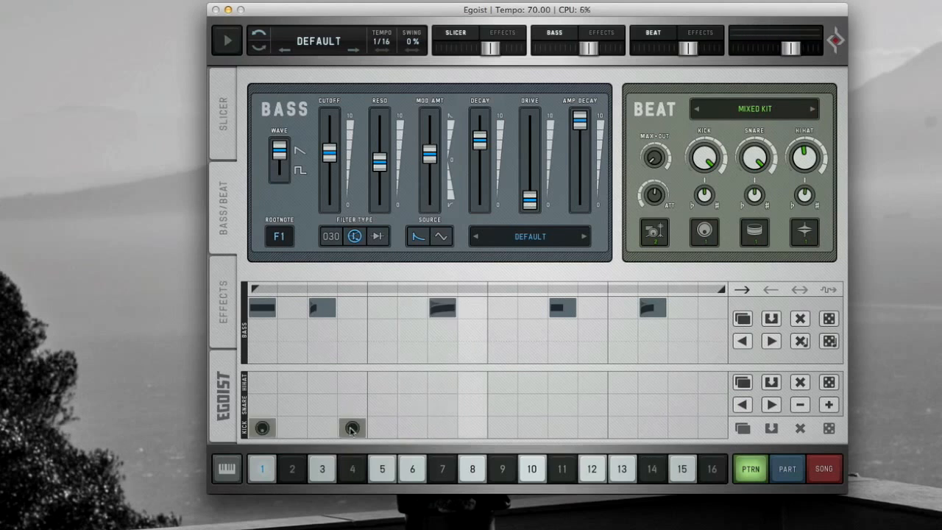
click(382, 406)
click(622, 406)
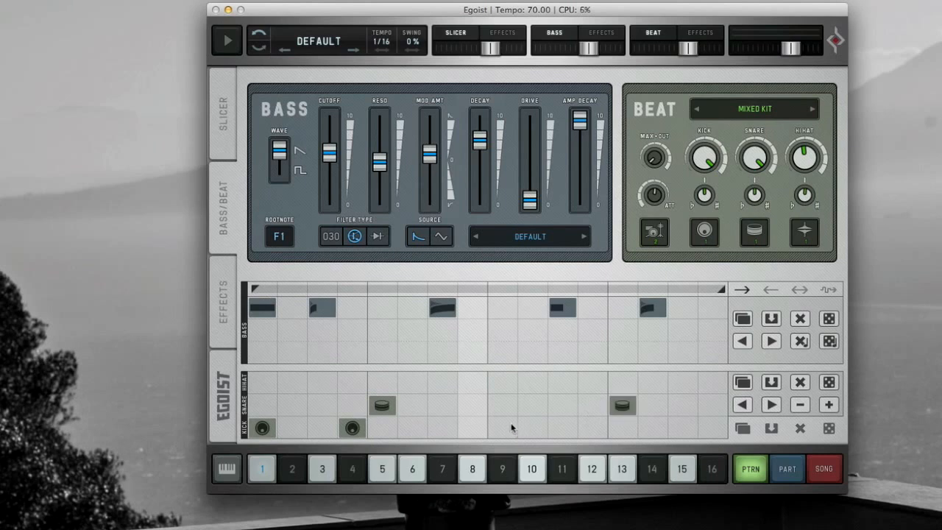
click(507, 429)
- Add hi-hats on steps 3, 7, 11 and 15
click(317, 383)
click(447, 384)
click(564, 383)
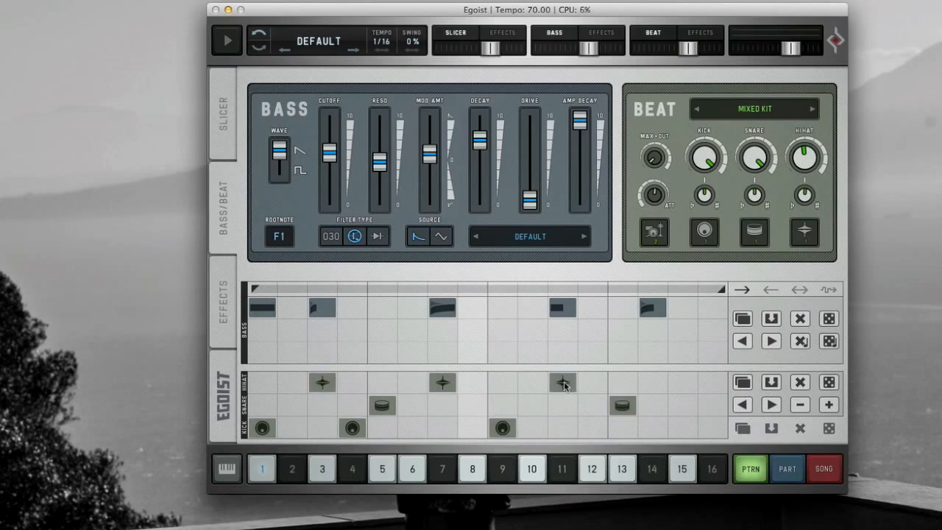
click(684, 385)
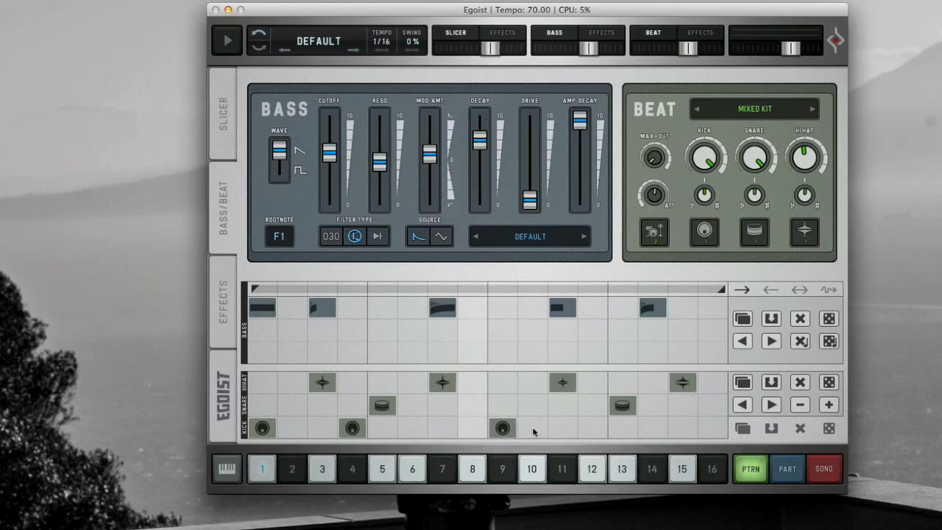
click(687, 390)
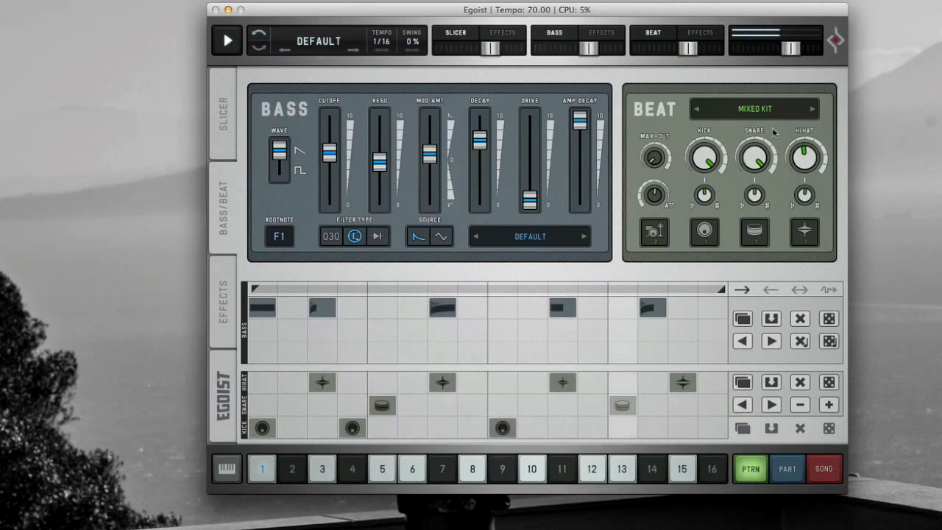
- Switch the beat kit to MODULAR KIT 2 and step through bass presets to GADSTER while playing
click(813, 109)
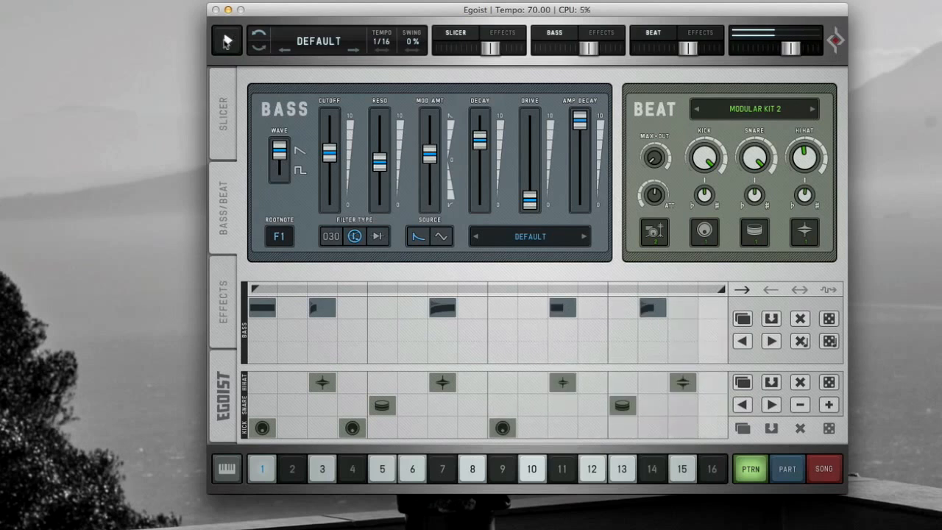
click(226, 41)
click(584, 237)
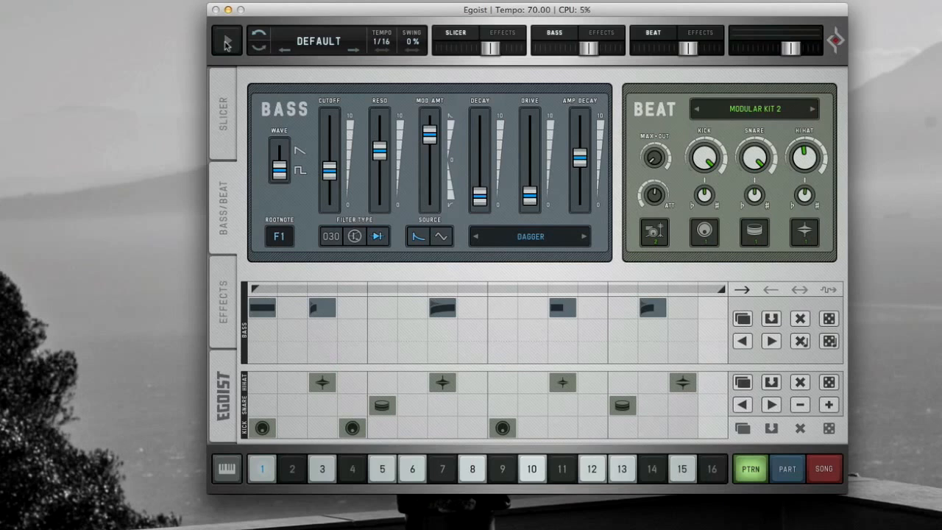
click(227, 45)
click(585, 237)
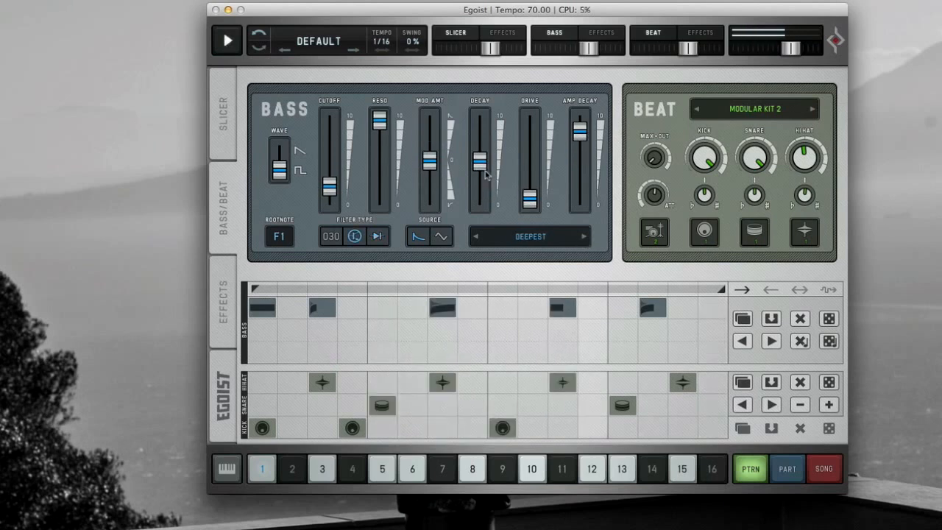
click(583, 236)
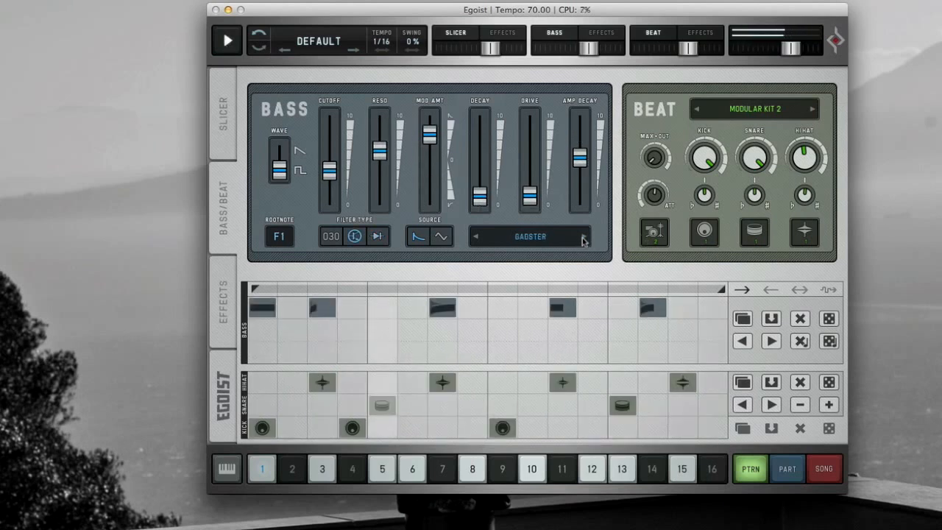
- Raise the bass cutoff and start playback
drag(328, 171, 332, 147)
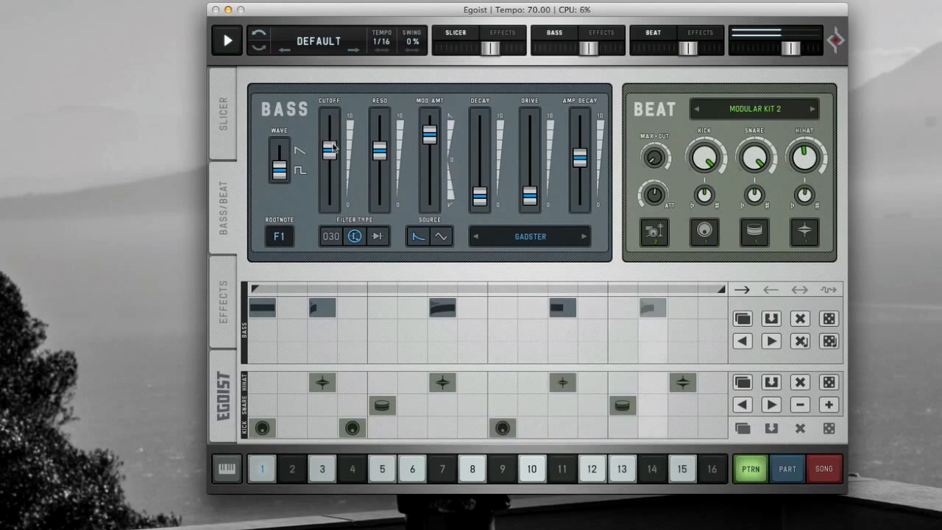
key(space)
- Open the Effects page, add lo-fi on step 5 and enable effects on the beat channel
click(216, 313)
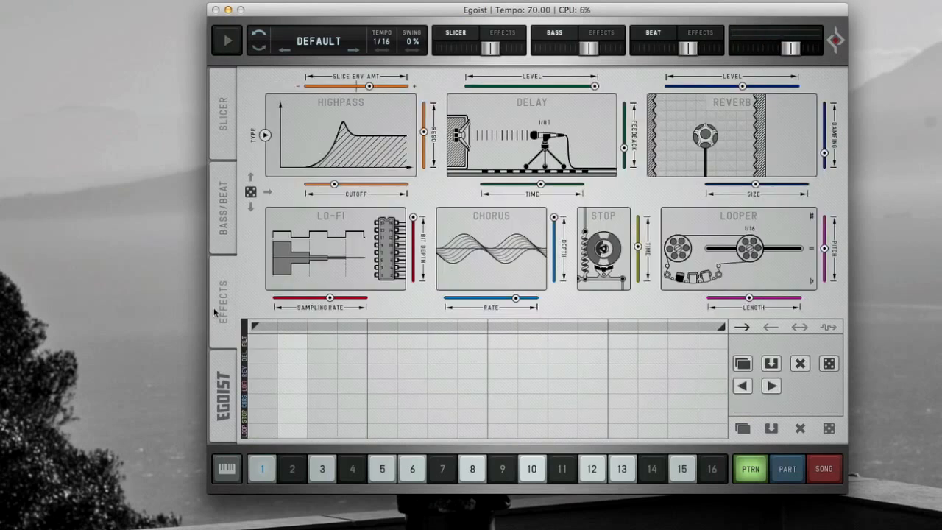
click(381, 387)
click(698, 34)
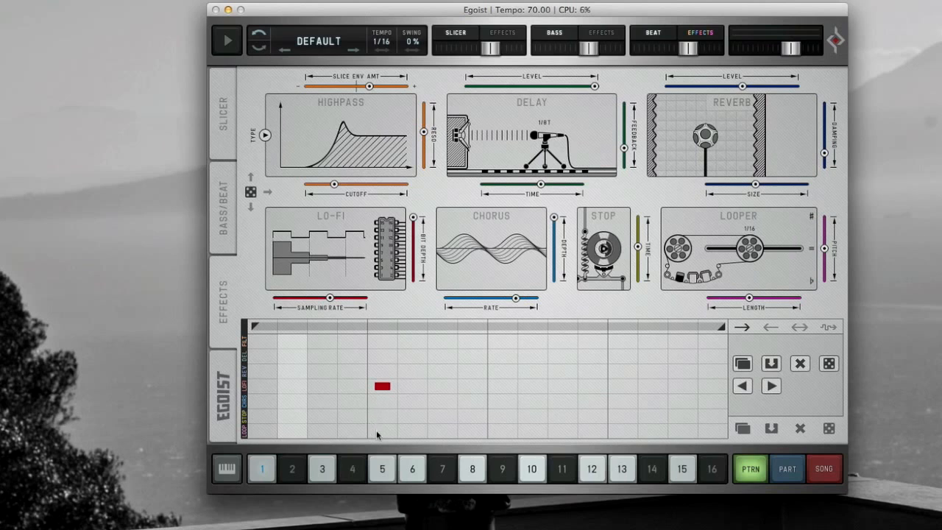
- Sequence looper on steps 5 to 7, lo-fi on step 13 and reverb on step 9 during playback
drag(378, 433, 445, 434)
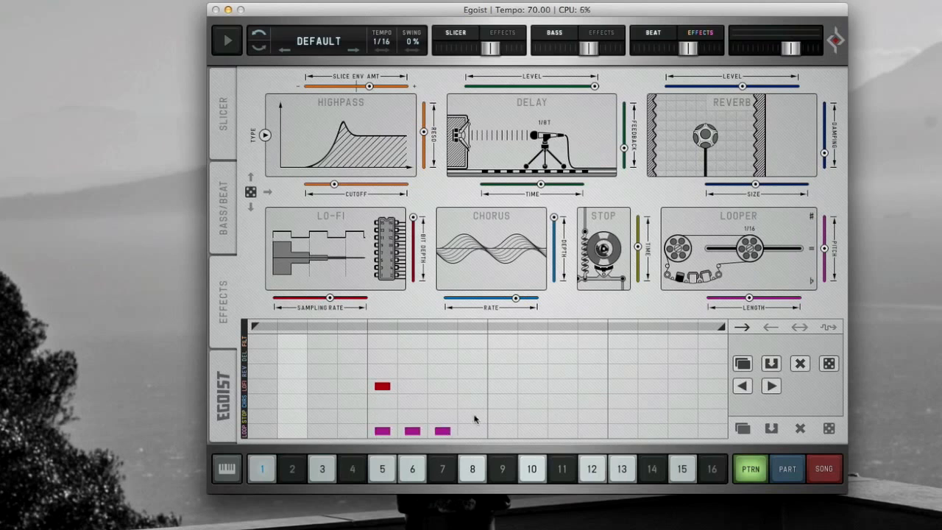
click(622, 387)
click(228, 42)
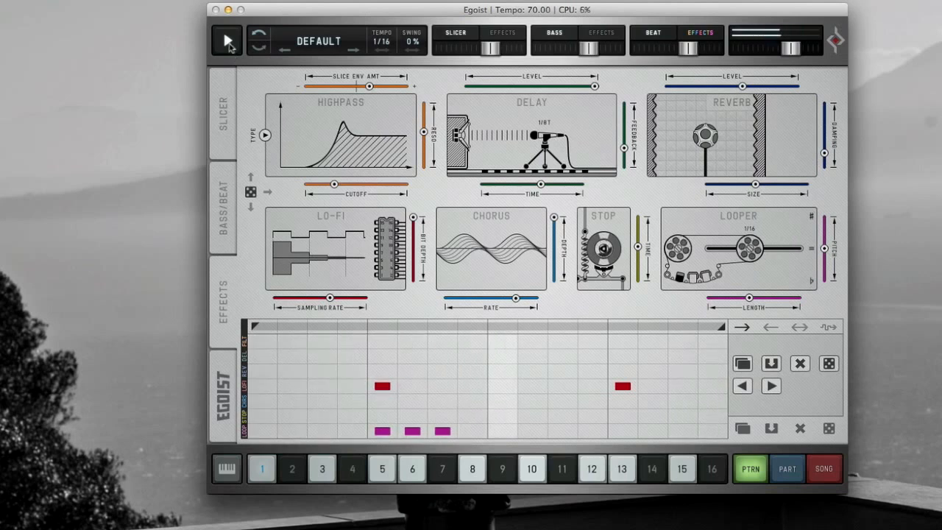
click(502, 371)
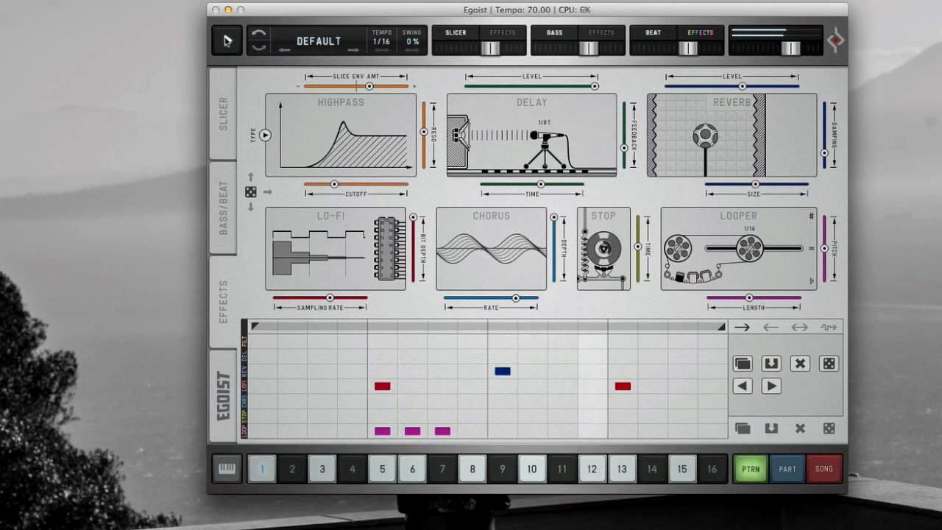
- Browse the Slicer, Bass/Beat, Effects and Egoist pages
click(212, 130)
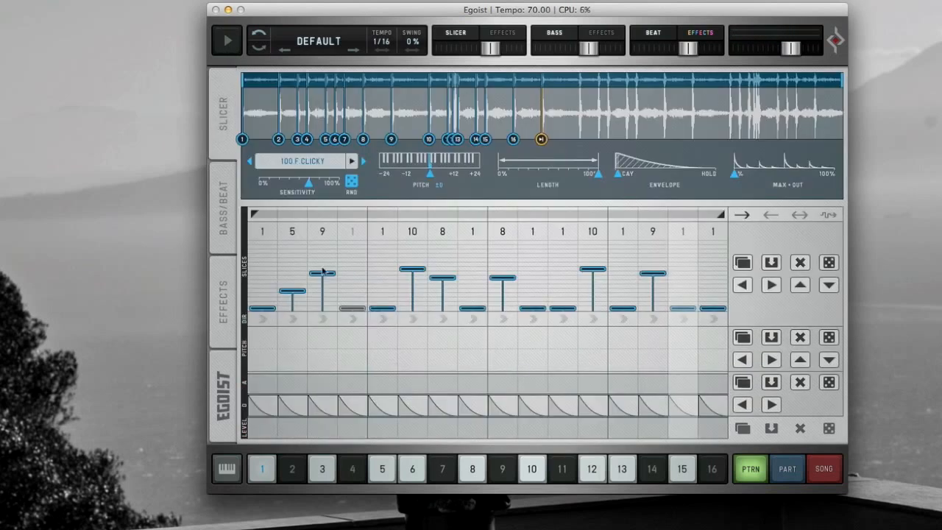
click(223, 214)
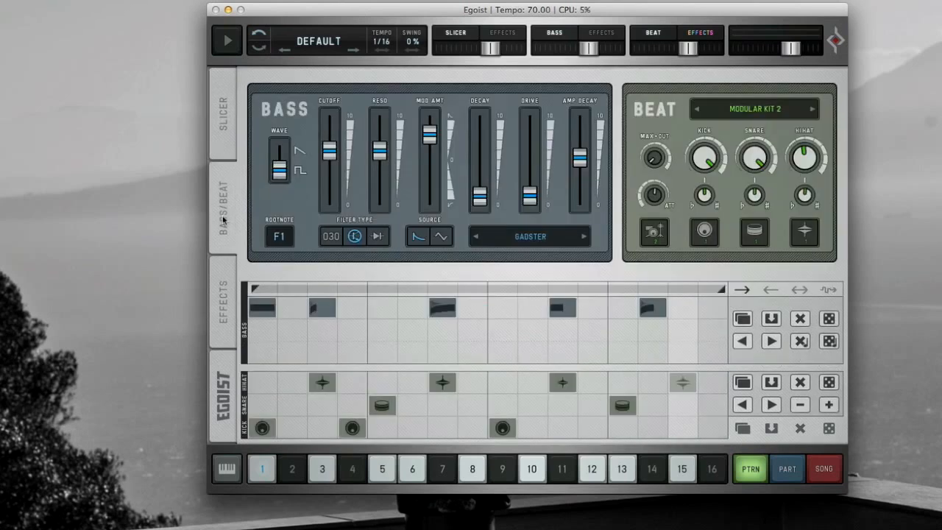
click(228, 309)
click(230, 366)
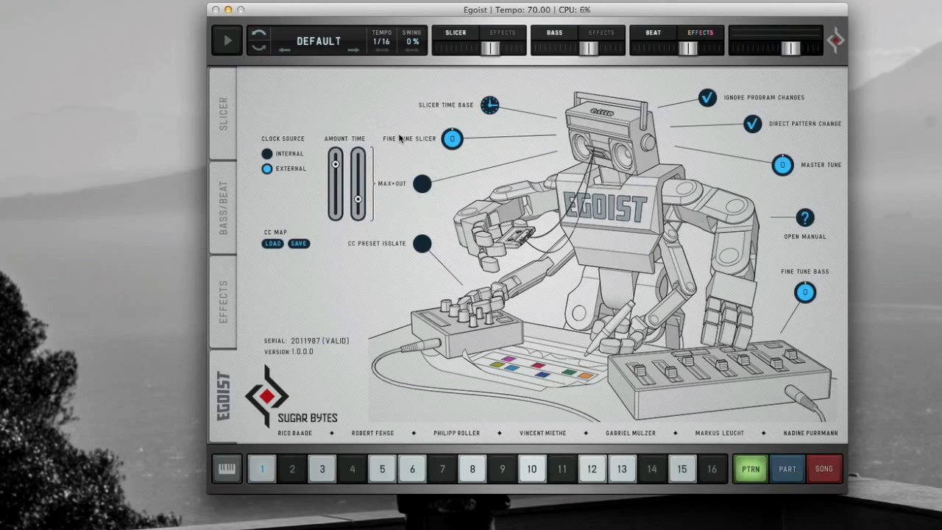
- Raise the swing to 21% while playing the pattern
drag(413, 42, 422, 11)
click(213, 39)
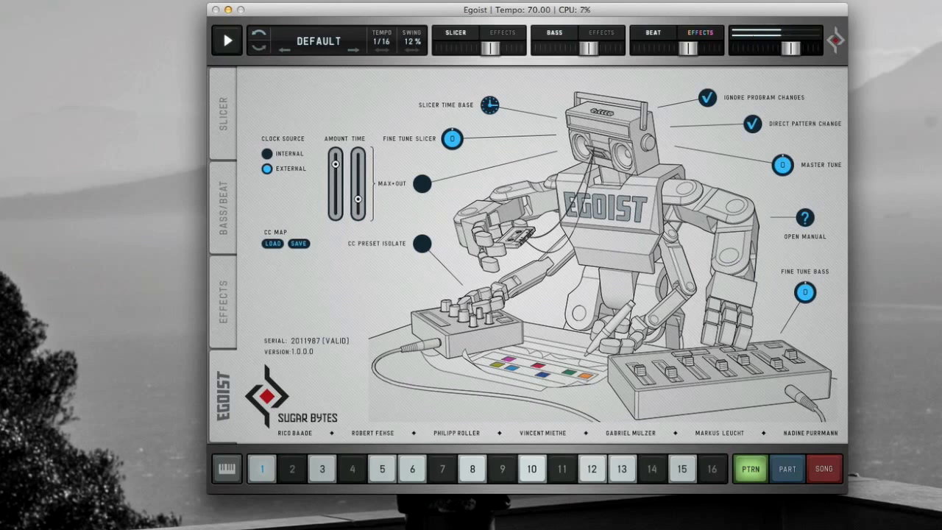
drag(412, 41, 412, 36)
click(226, 40)
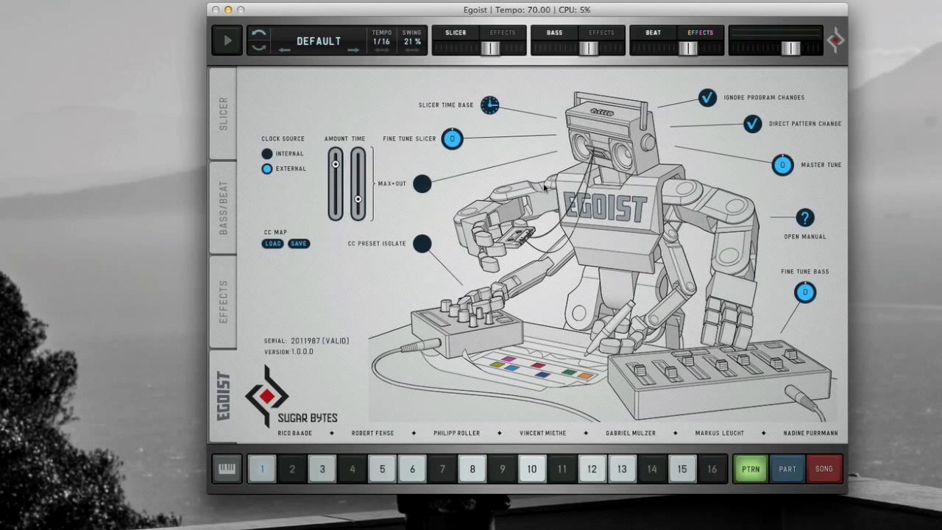
- Select pattern 2 on the Slicer page and draw slices 9, 14 and 8 on steps 2 to 4
click(217, 313)
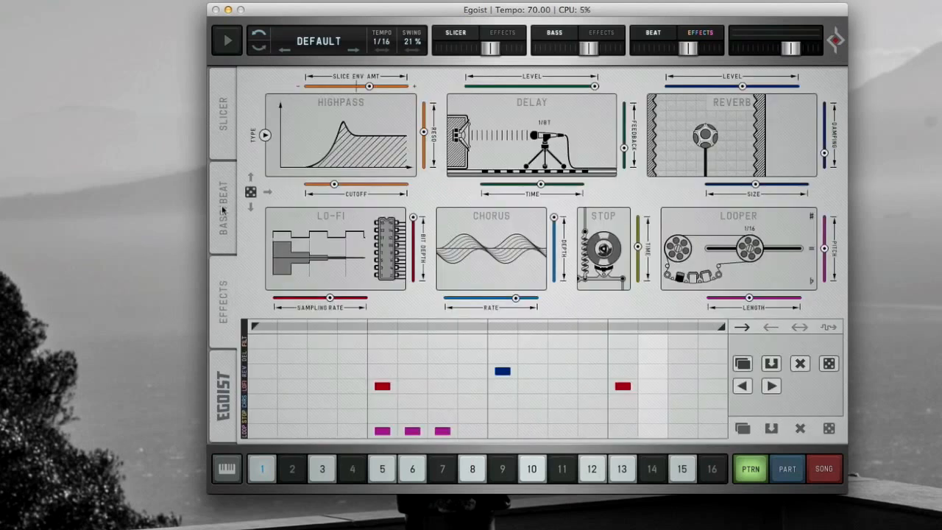
click(221, 137)
click(223, 304)
click(296, 471)
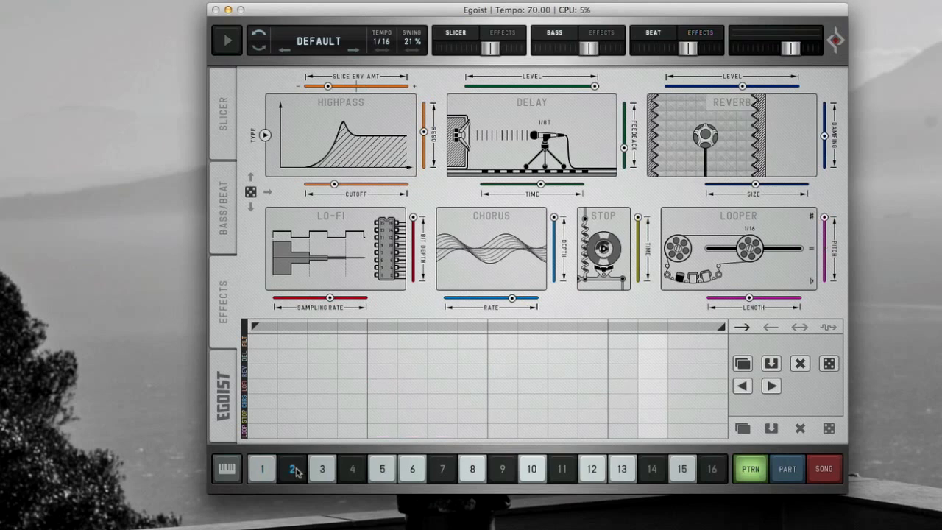
click(219, 108)
click(271, 473)
click(291, 472)
mouse_move(292, 274)
mouse_down()
mouse_move(355, 251)
mouse_move(353, 277)
mouse_up()
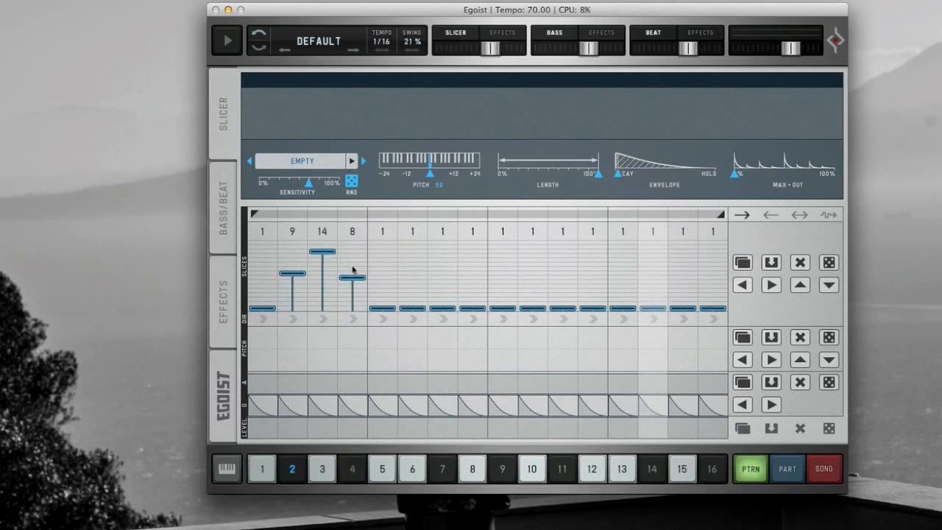
- Load 100_F_CLICKY.wav from the SYNTH LEAD LOOPS folder into pattern 2's slicer
click(301, 159)
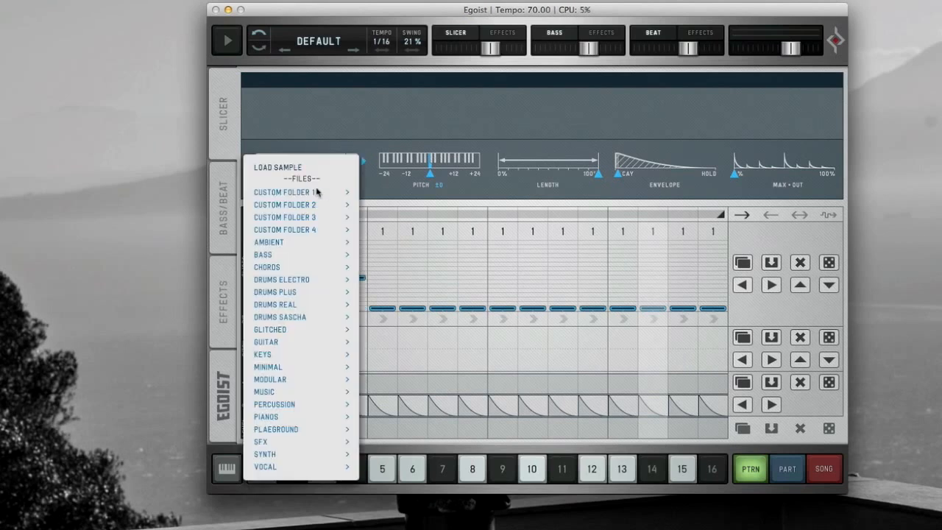
click(294, 177)
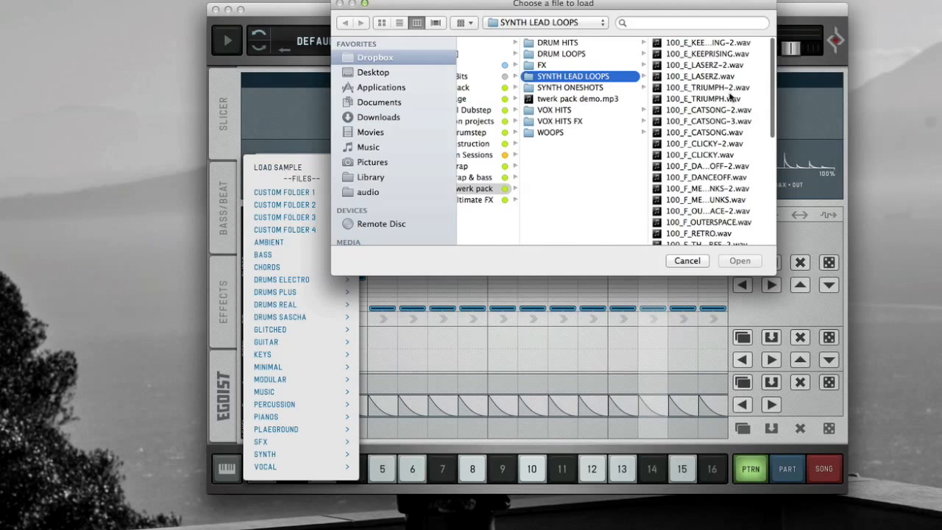
double_click(725, 154)
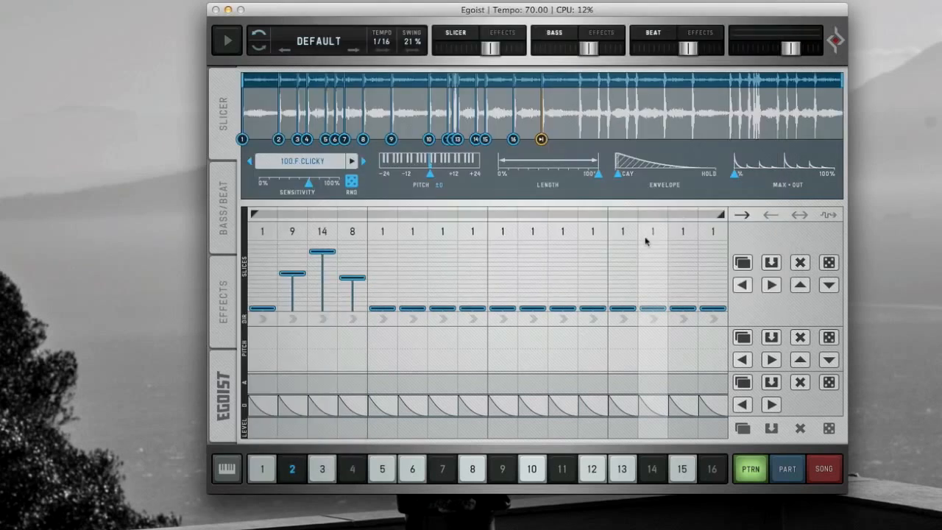
- Draw slices 8 and 14 on steps 6–7 and 8 and 11 on steps 10–11, then compare patterns 1 and 2
drag(423, 284, 447, 252)
drag(528, 282, 568, 264)
click(262, 468)
click(288, 467)
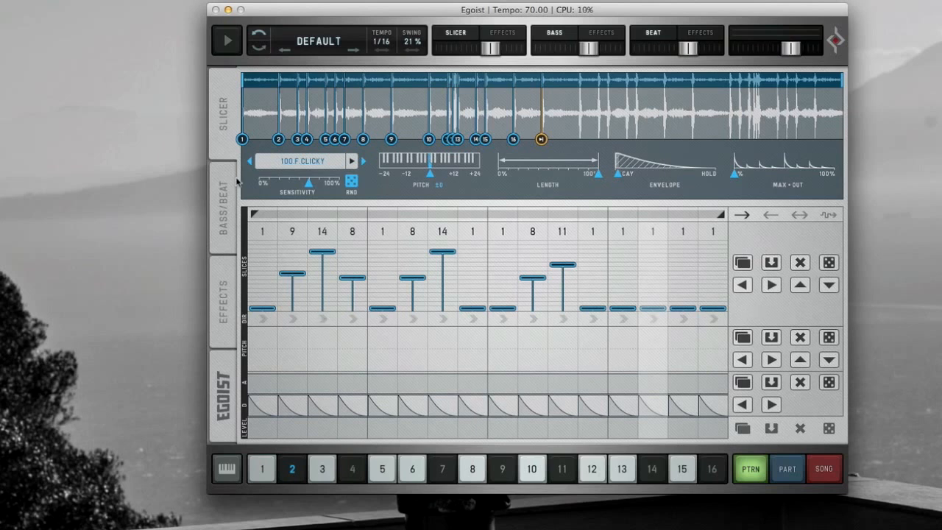
- Switch to Part and Song modes and return to Pattern mode
click(787, 471)
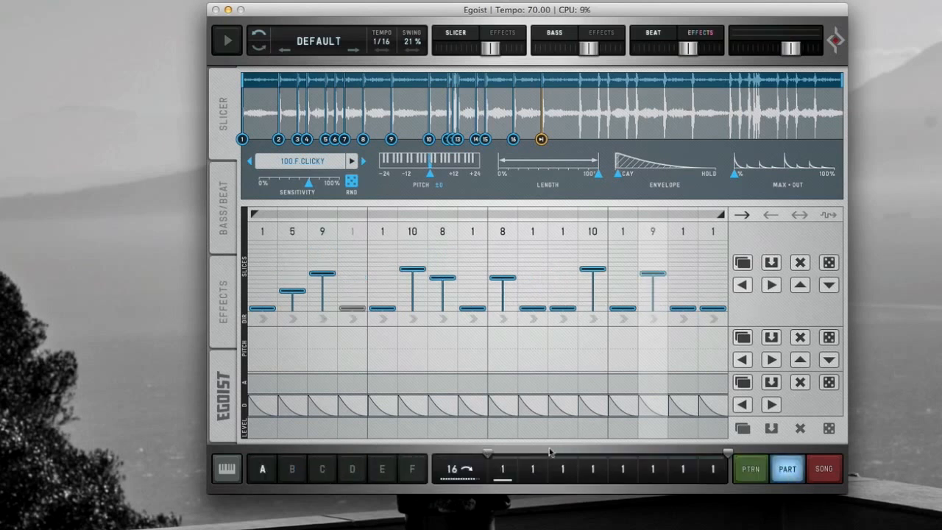
click(787, 473)
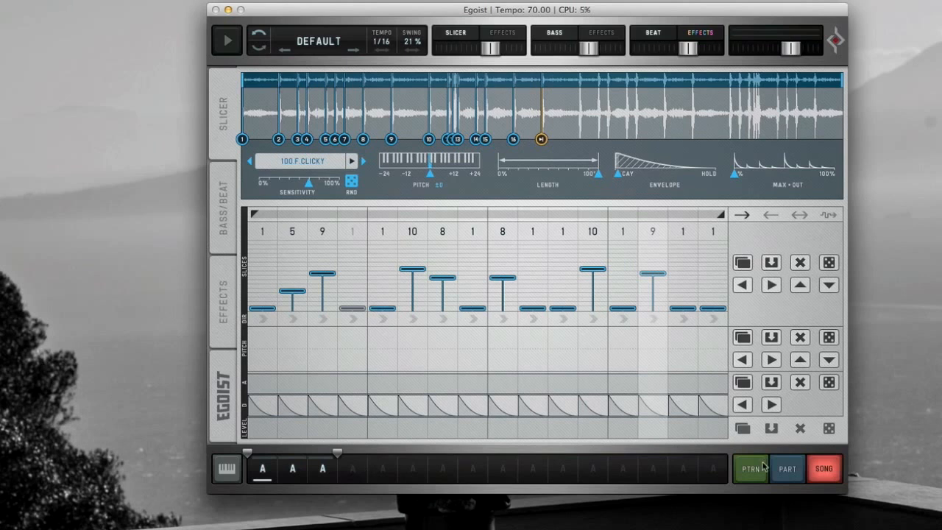
click(752, 472)
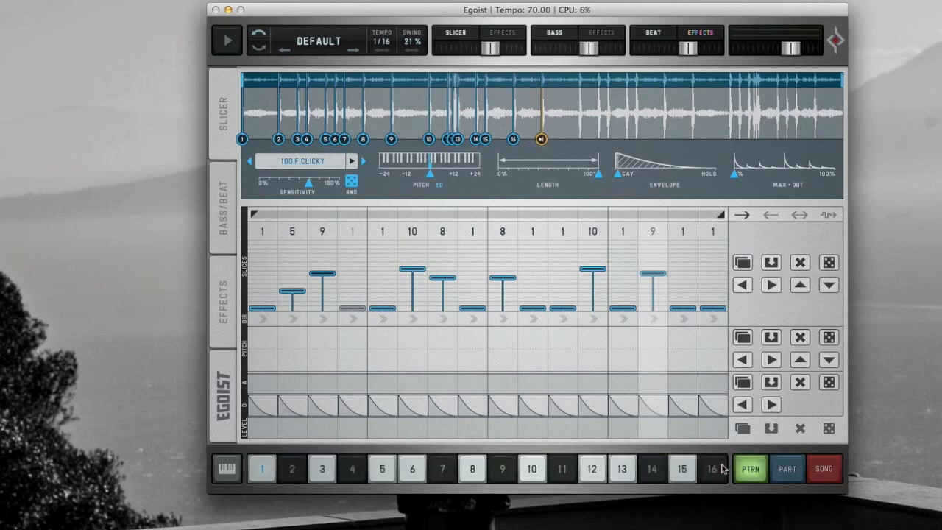
- In Part mode, shorten the part loop to a single step, select part B and raise its pattern number
click(802, 472)
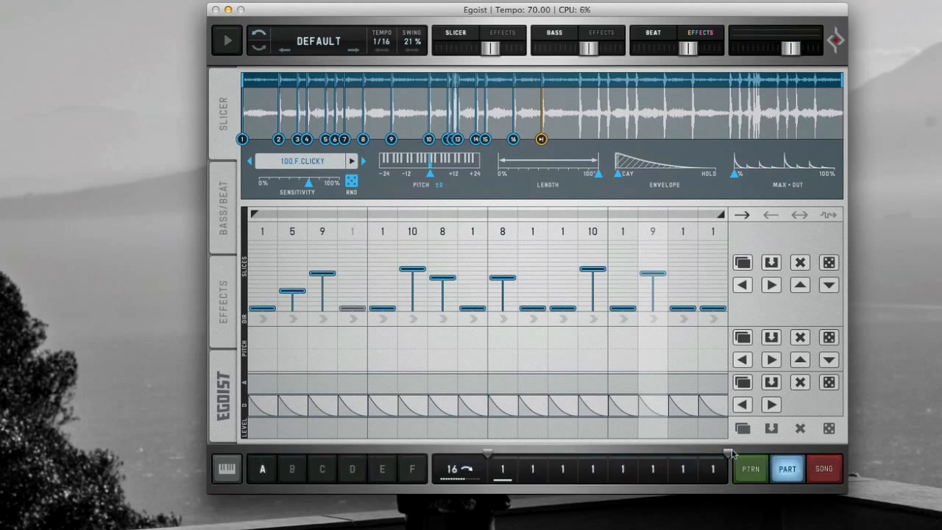
drag(727, 454, 502, 469)
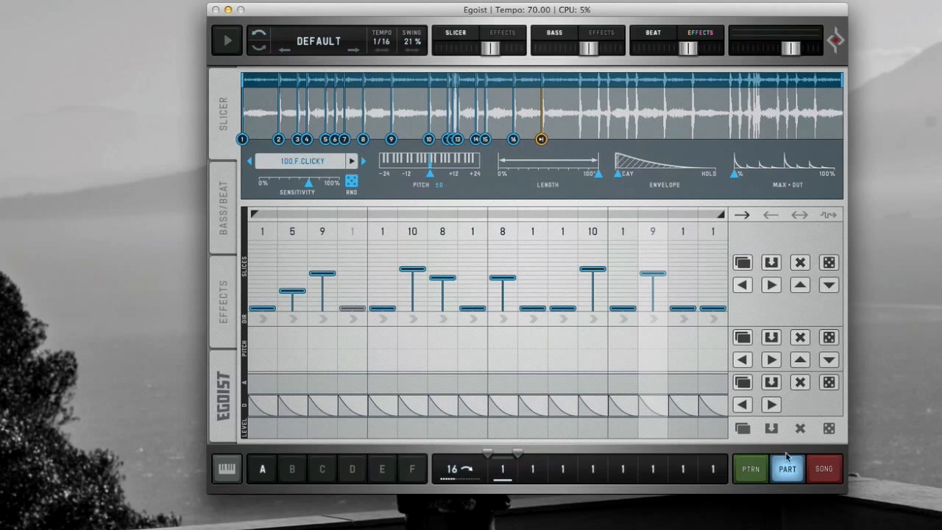
click(293, 469)
drag(509, 468, 514, 460)
- In Song mode, change the second song slot to part B so the song reads A, B, A, and play it back
click(824, 468)
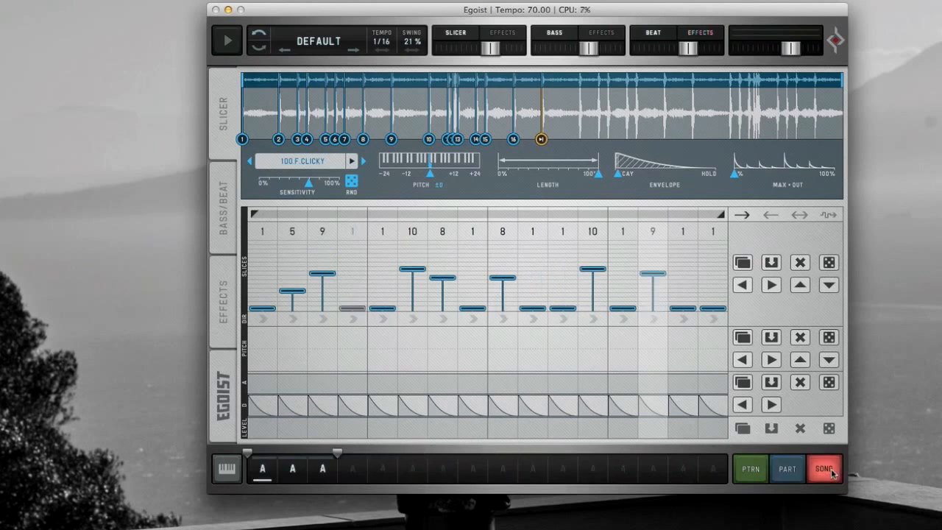
drag(296, 475, 300, 460)
click(762, 473)
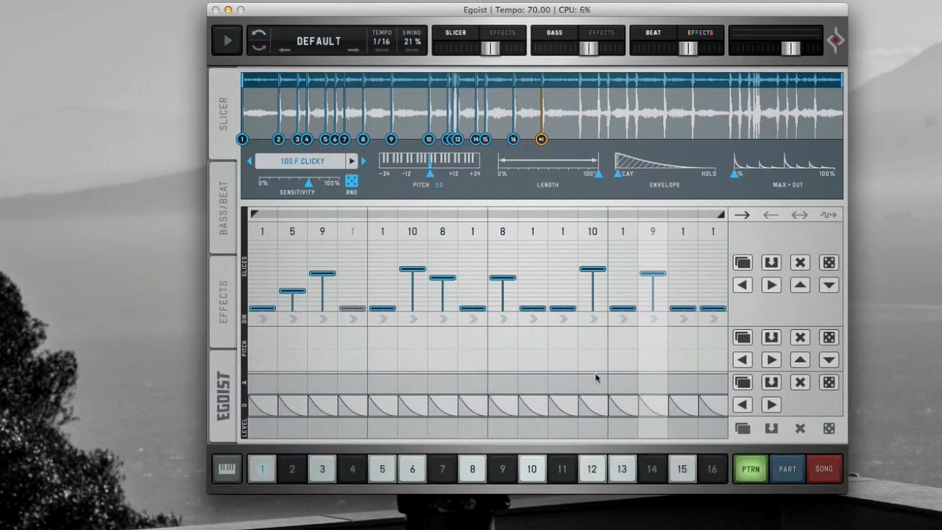
click(823, 468)
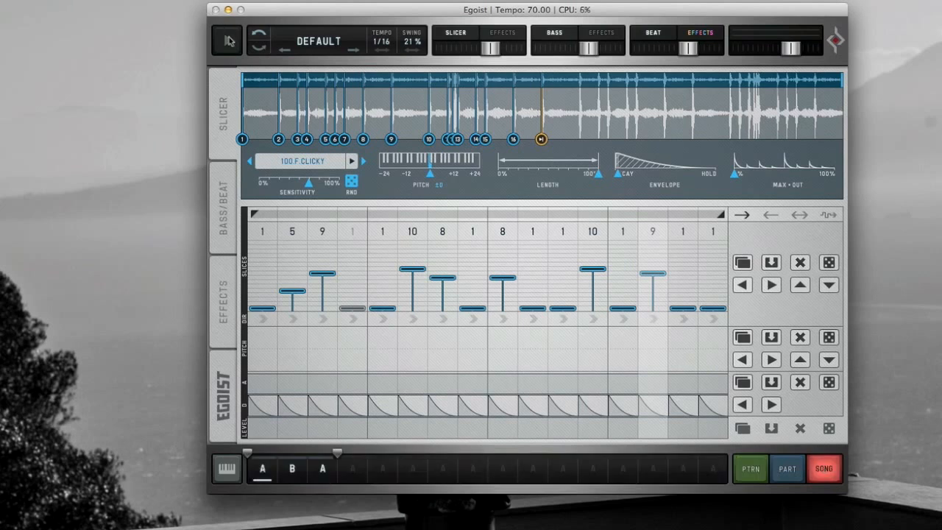
click(229, 41)
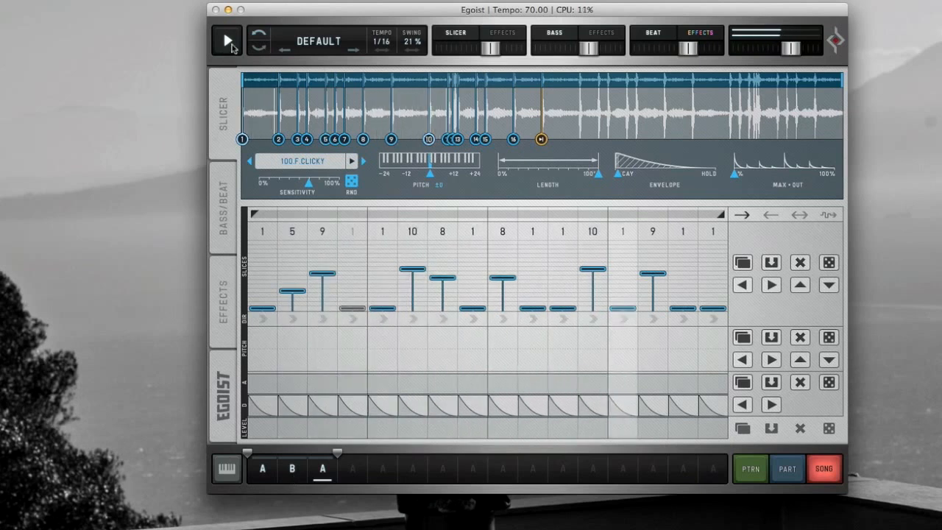
click(228, 42)
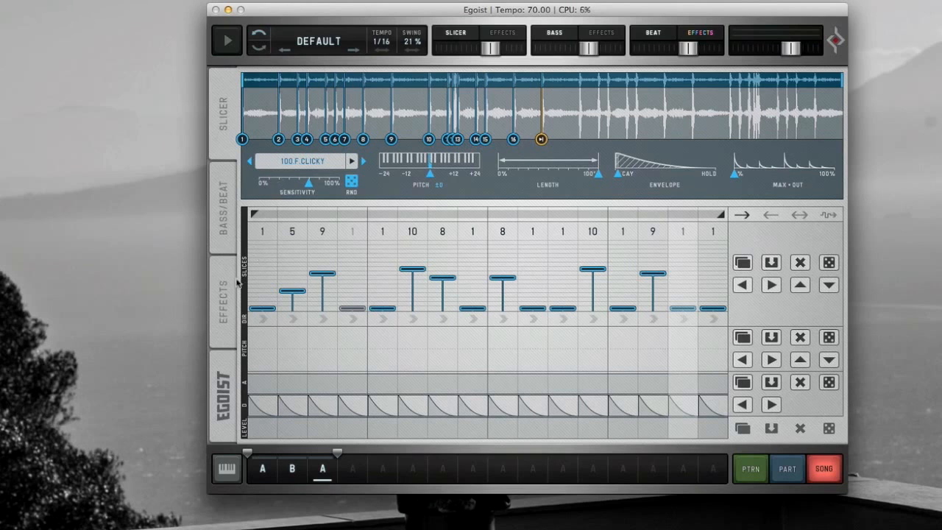
- Review the Bass/Beat, Effects and Slicer pages
click(217, 228)
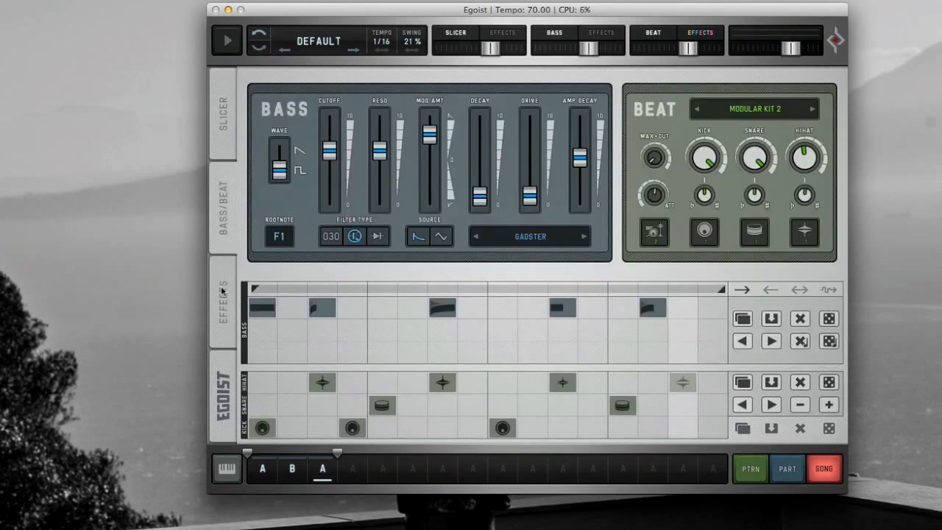
click(222, 292)
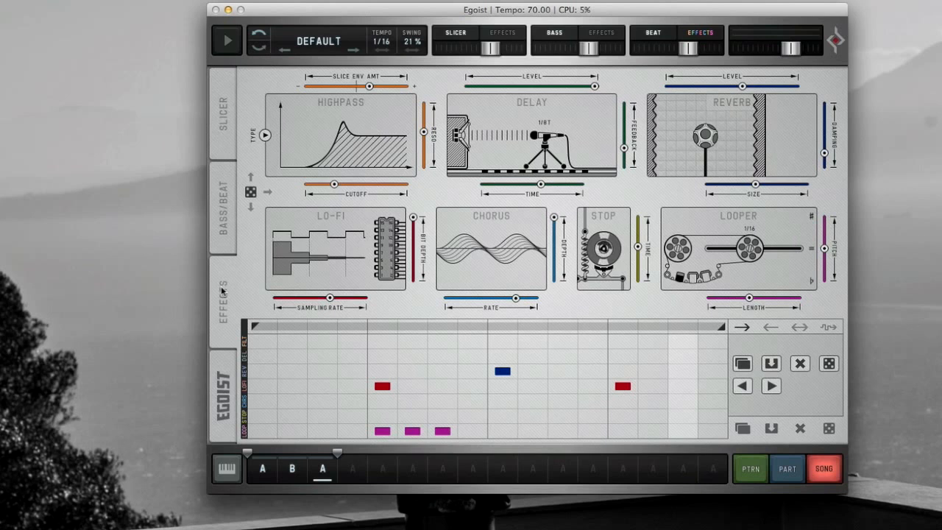
click(228, 129)
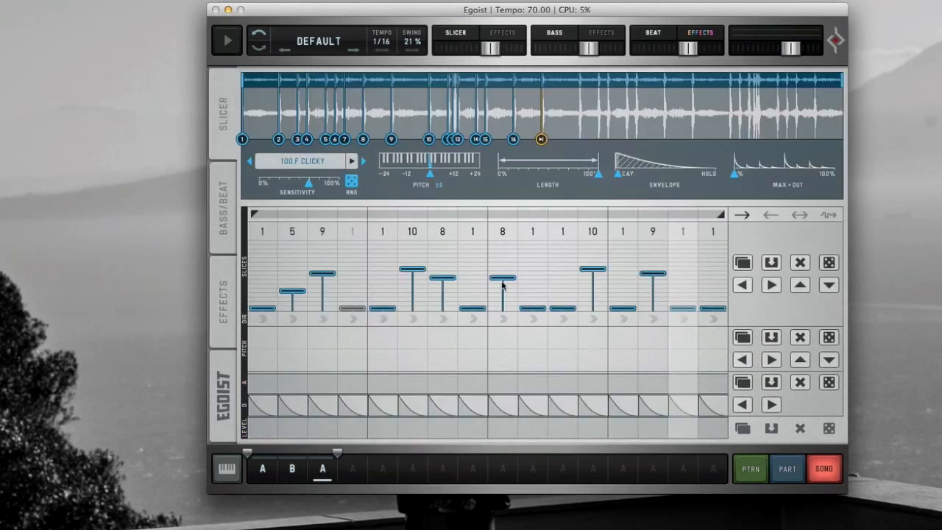